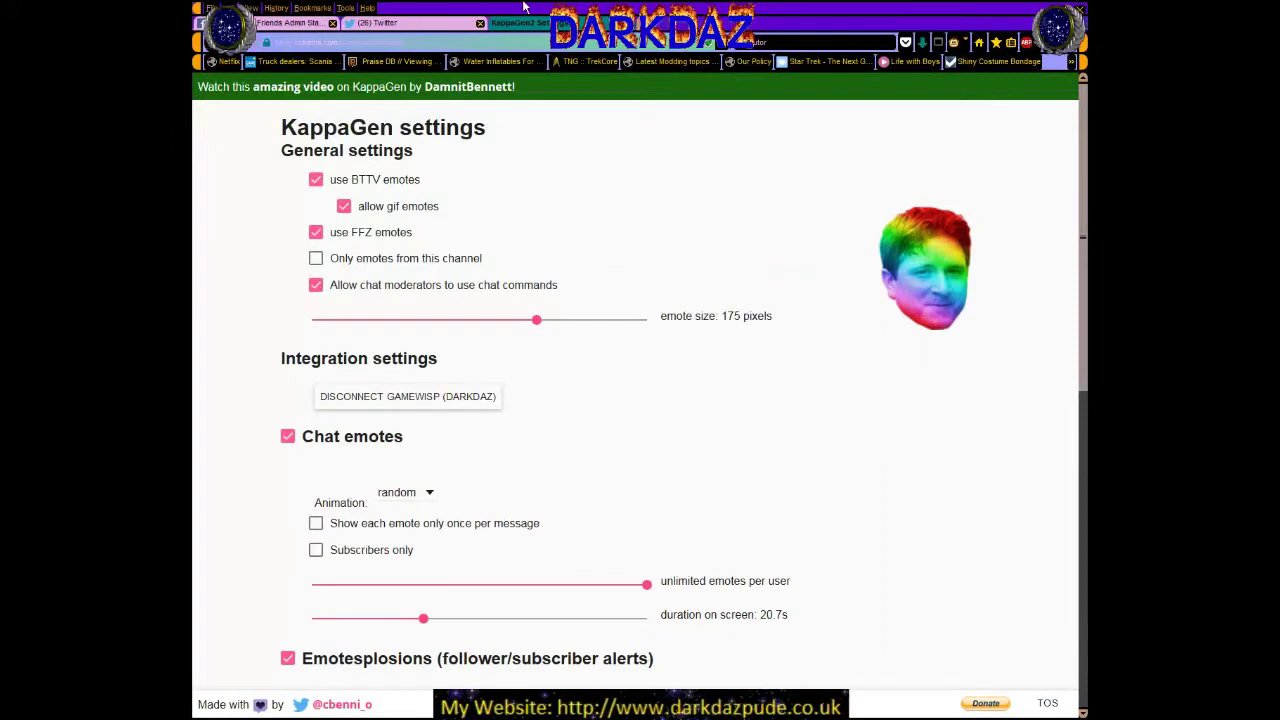
- Close one of the unneeded browser tabs next to the KappaGen settings page
{"action": "left_click", "coordinate": [332, 24]}
- Close the last two extra browser tabs and look over the KappaGen settings page
{"action": "left_click", "coordinate": [332, 24]}
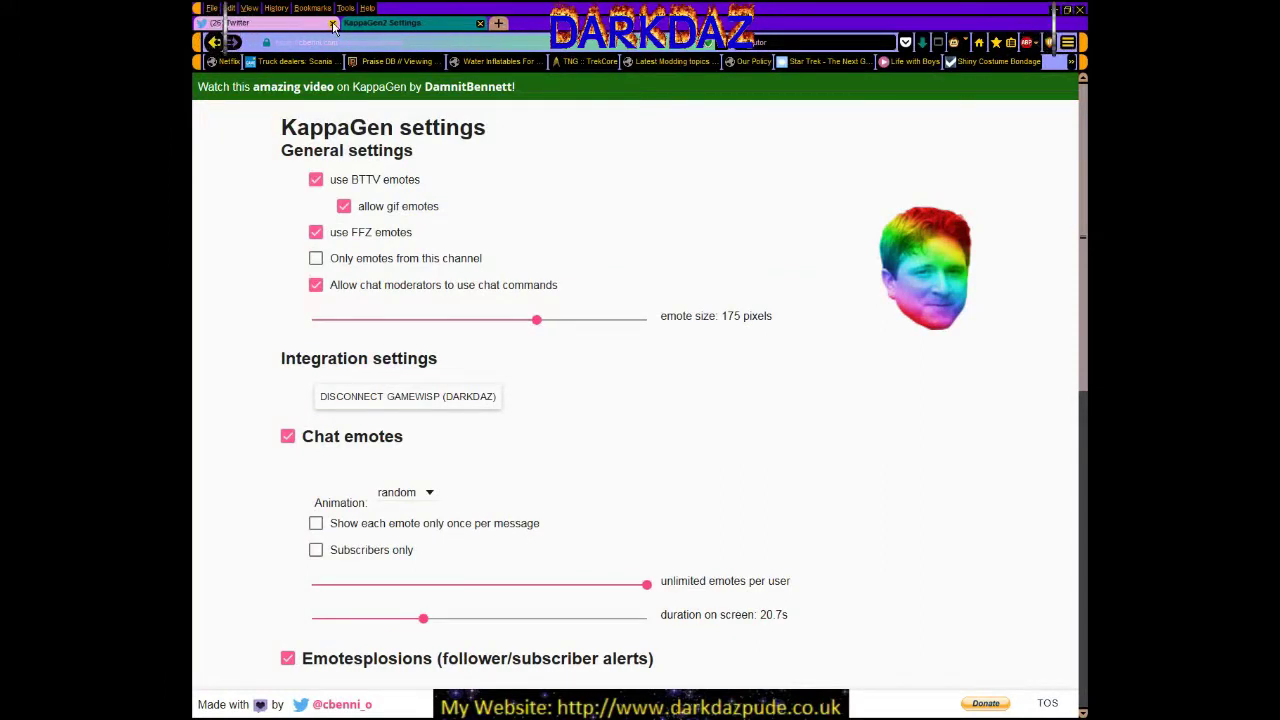
{"action": "left_click", "coordinate": [332, 24]}
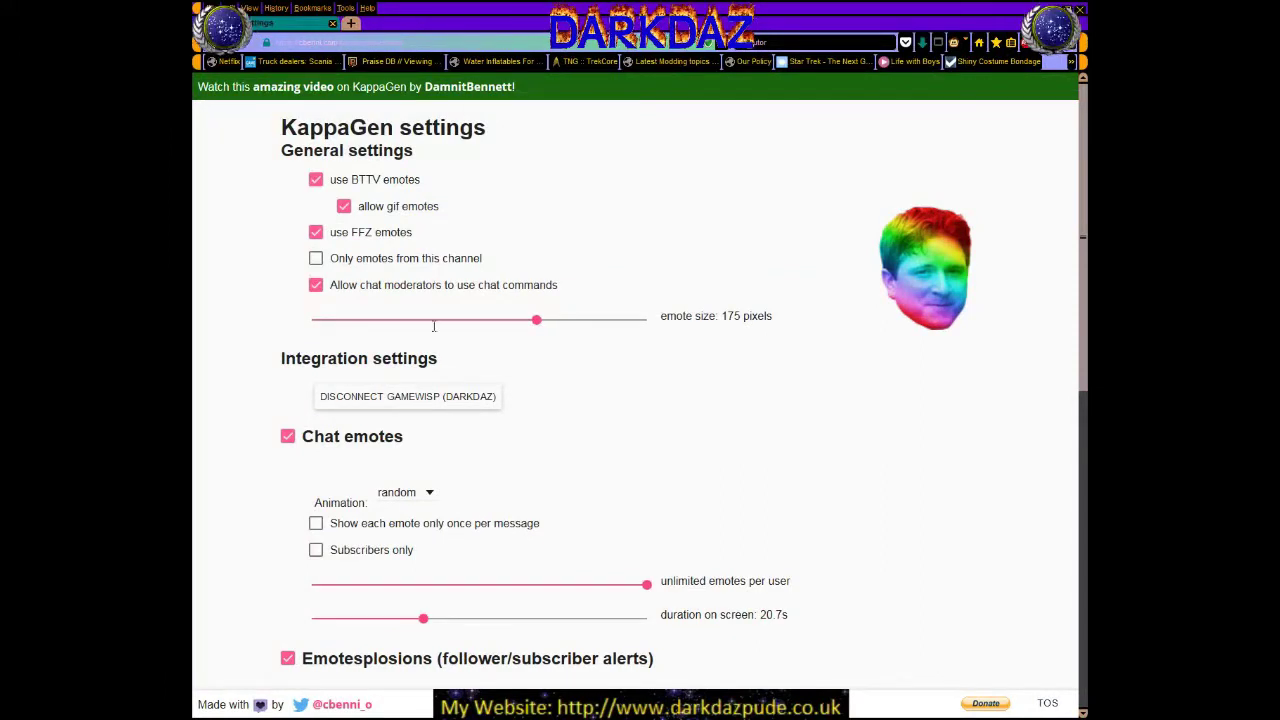
{"action": "scroll", "coordinate": [307, 284], "scroll_direction": "down", "scroll_amount": 3}
{"action": "scroll", "coordinate": [307, 284], "scroll_direction": "down", "scroll_amount": 3}
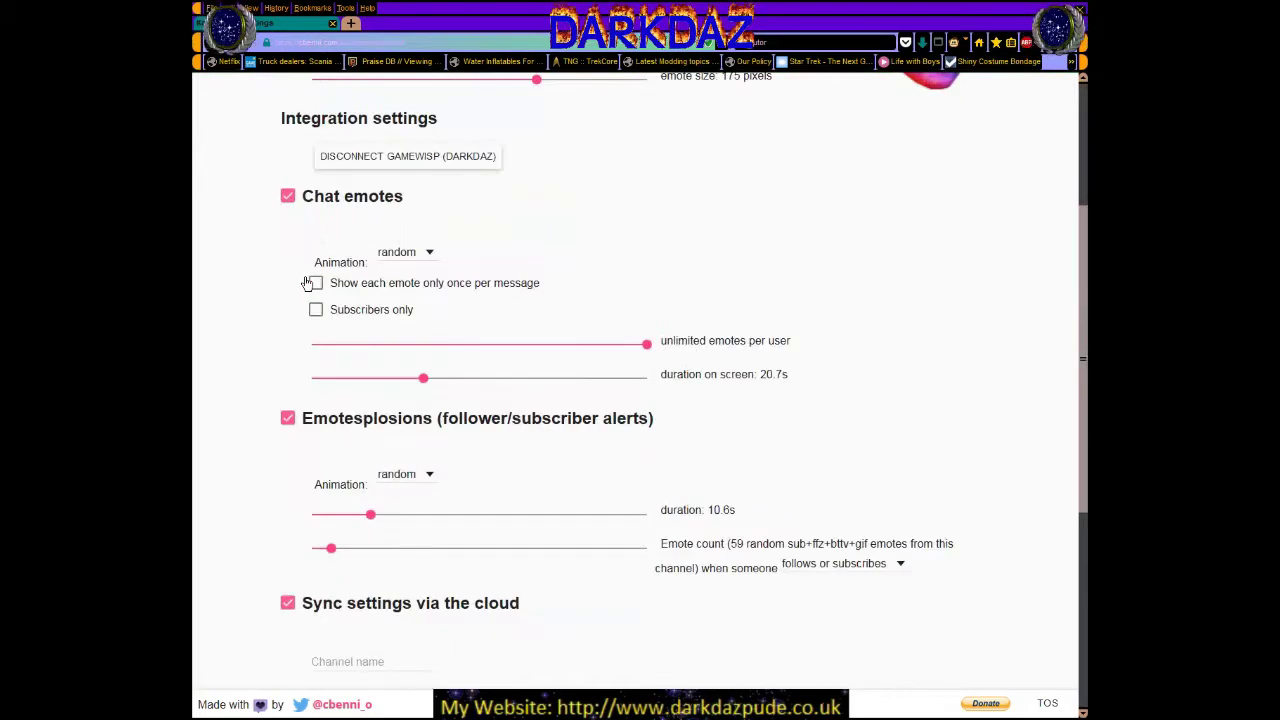
{"action": "scroll", "coordinate": [330, 321], "scroll_direction": "up", "scroll_amount": 5}
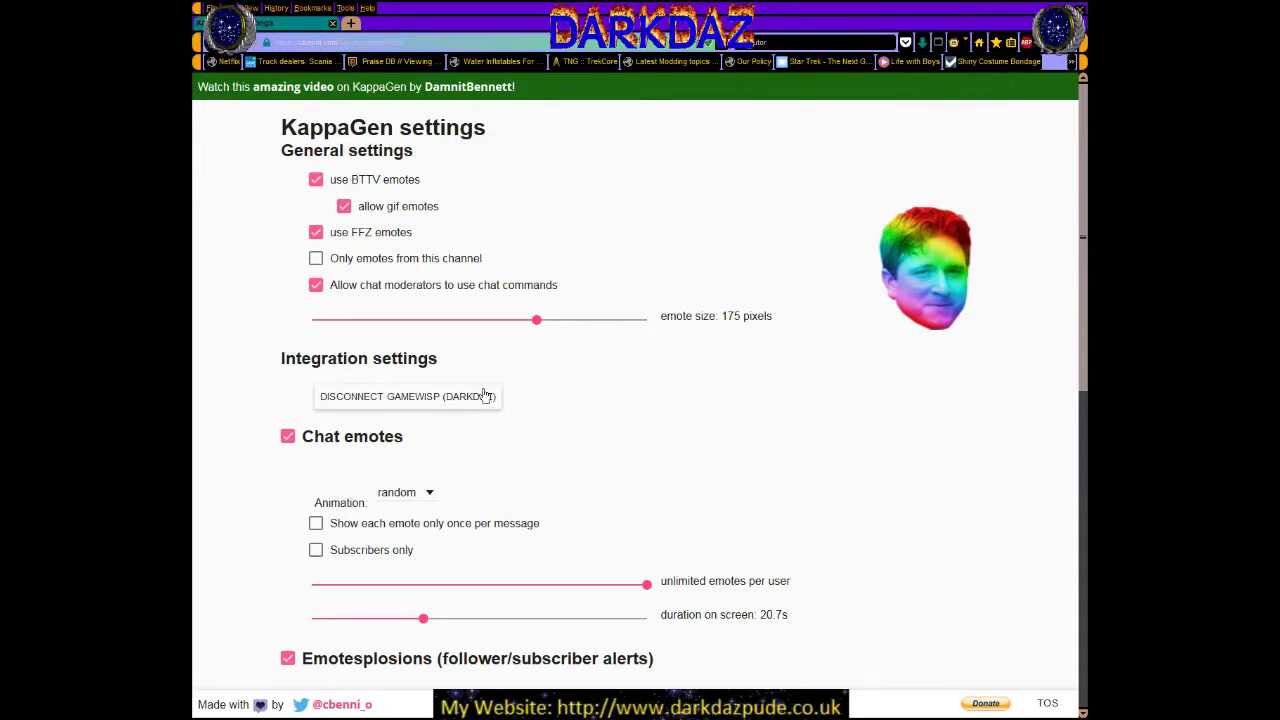
- Move the emote size slider from 175 down to 170 pixels, then review the settings below
{"action": "mouse_move", "coordinate": [540, 323]}
{"action": "left_mouse_down"}
{"action": "mouse_move", "coordinate": [640, 318]}
{"action": "mouse_move", "coordinate": [357, 318]}
{"action": "mouse_move", "coordinate": [531, 314]}
{"action": "left_mouse_up"}
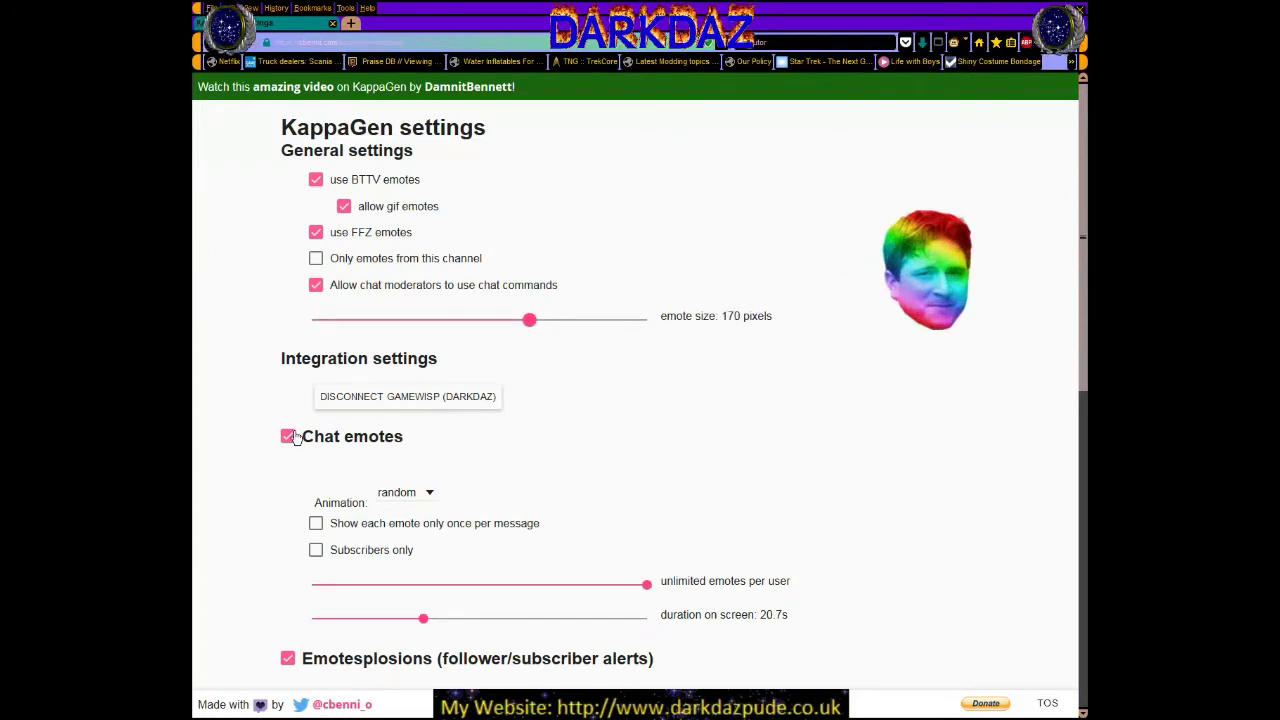
{"action": "scroll", "coordinate": [565, 408], "scroll_direction": "down", "scroll_amount": 2}
{"action": "scroll", "coordinate": [562, 406], "scroll_direction": "down", "scroll_amount": 1}
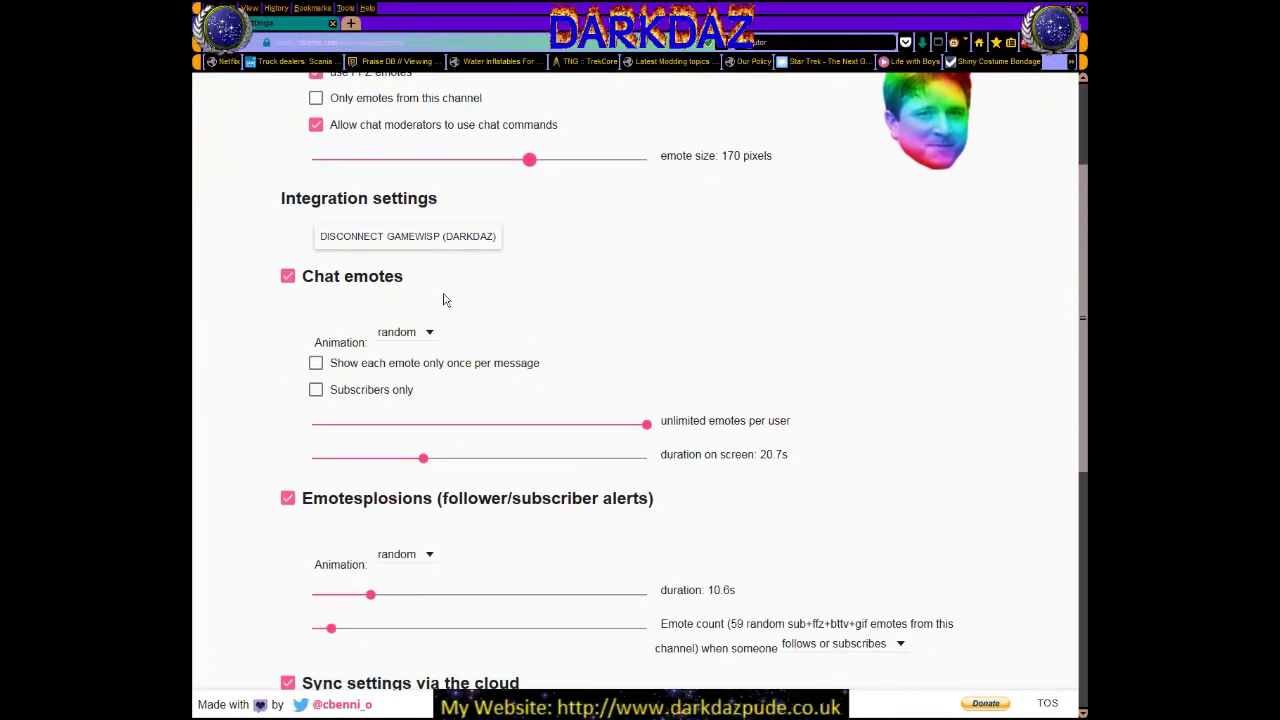
{"action": "scroll", "coordinate": [517, 345], "scroll_direction": "down", "scroll_amount": 5}
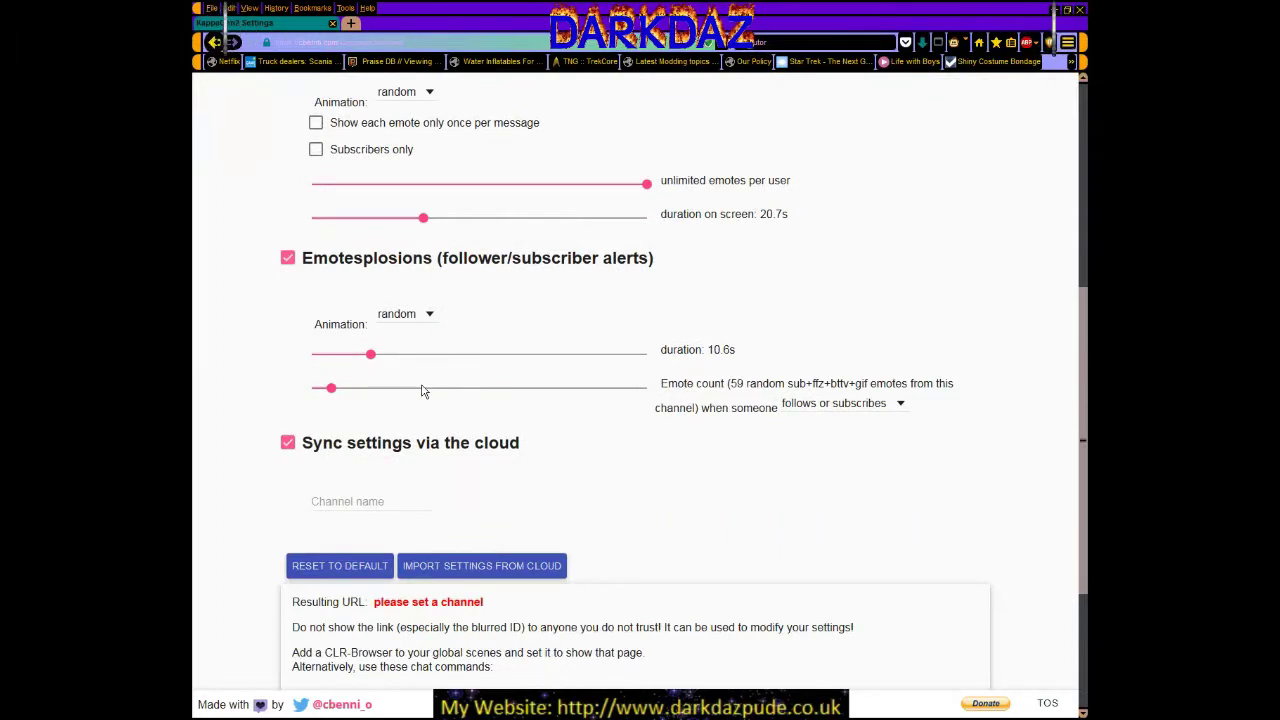
{"action": "scroll", "coordinate": [423, 390], "scroll_direction": "up", "scroll_amount": 6}
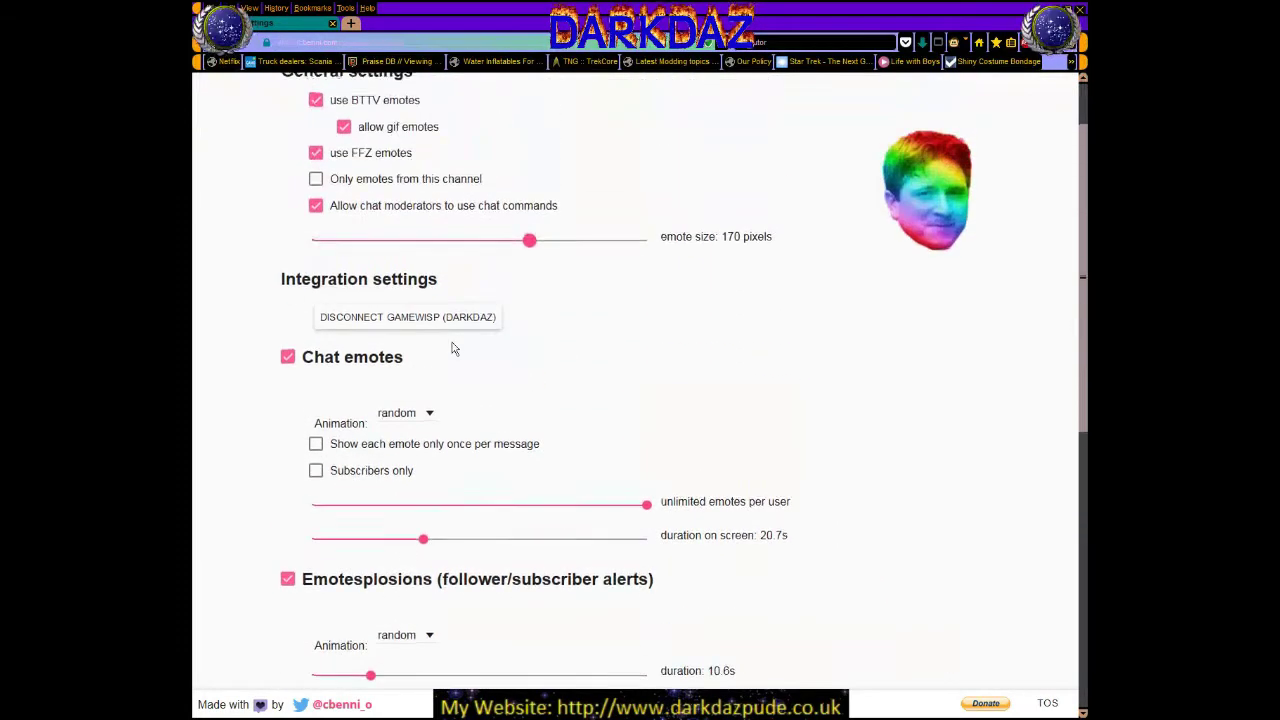
{"action": "scroll", "coordinate": [451, 346], "scroll_direction": "up", "scroll_amount": 2}
{"action": "scroll", "coordinate": [504, 368], "scroll_direction": "down", "scroll_amount": 3}
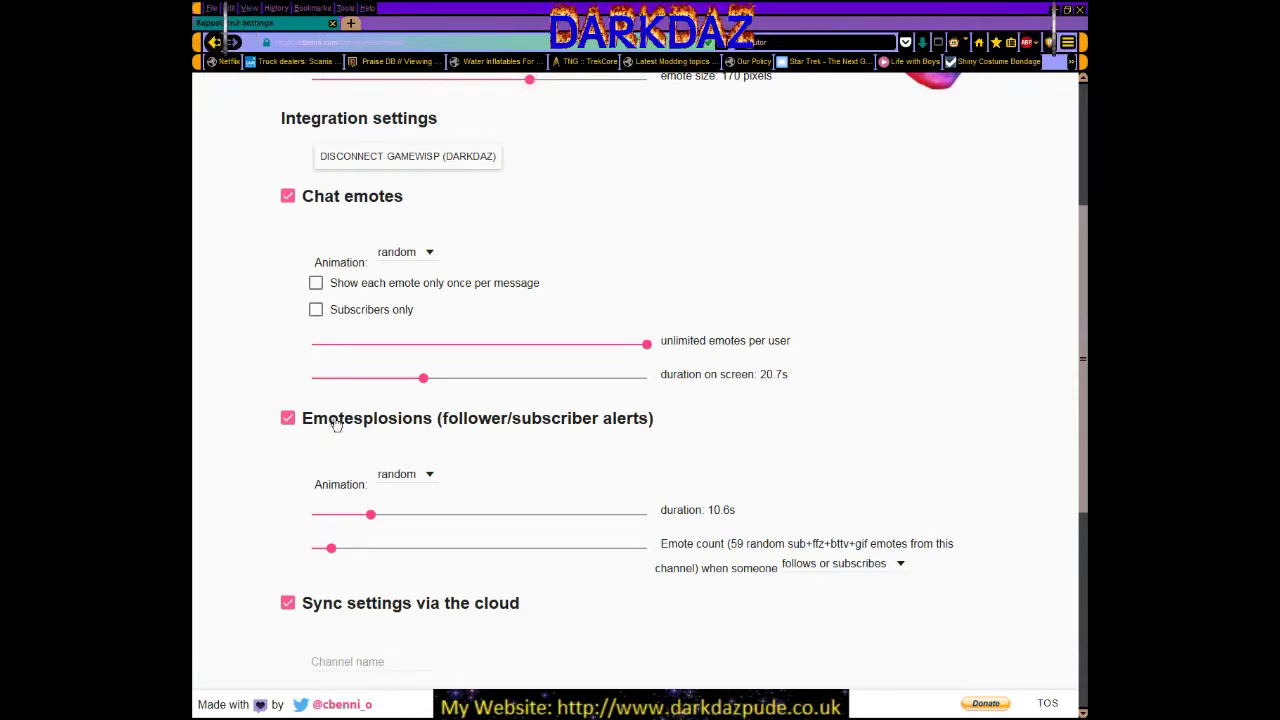
- Enter 'testuser' as the Channel name under Sync settings via the cloud
{"action": "scroll", "coordinate": [286, 465], "scroll_direction": "down", "scroll_amount": 3}
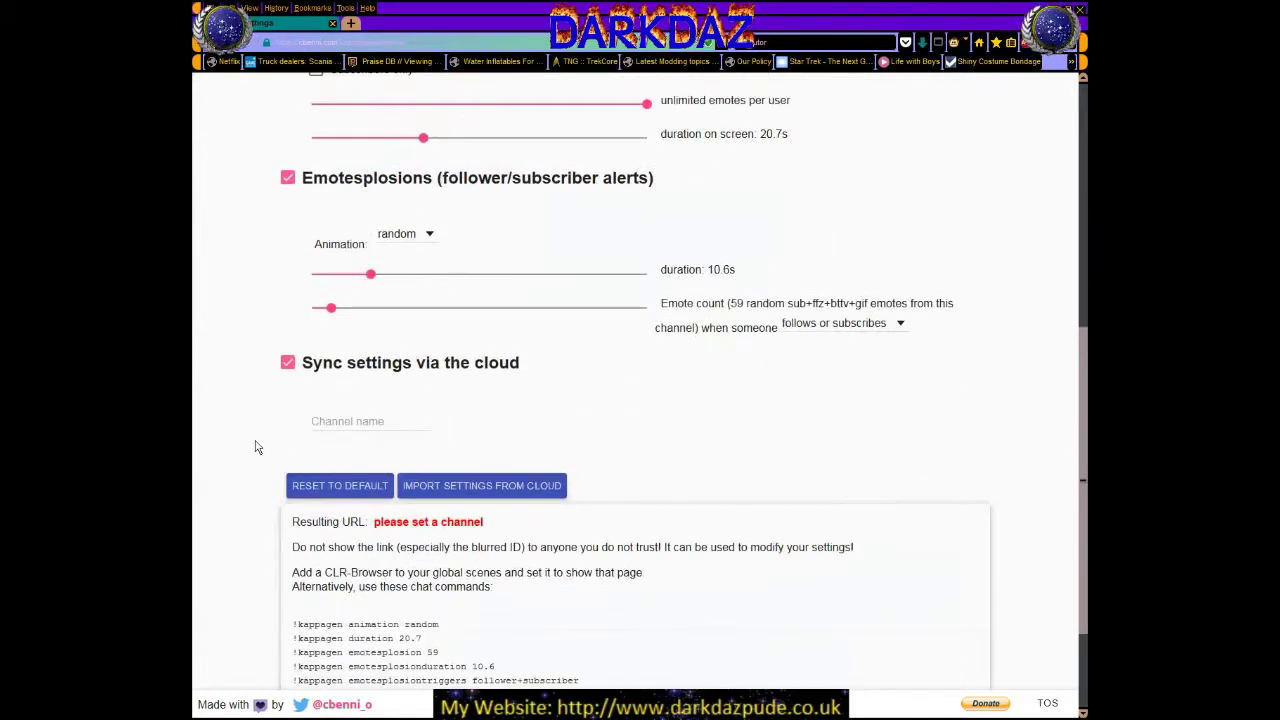
{"action": "scroll", "coordinate": [254, 446], "scroll_direction": "down", "scroll_amount": 1}
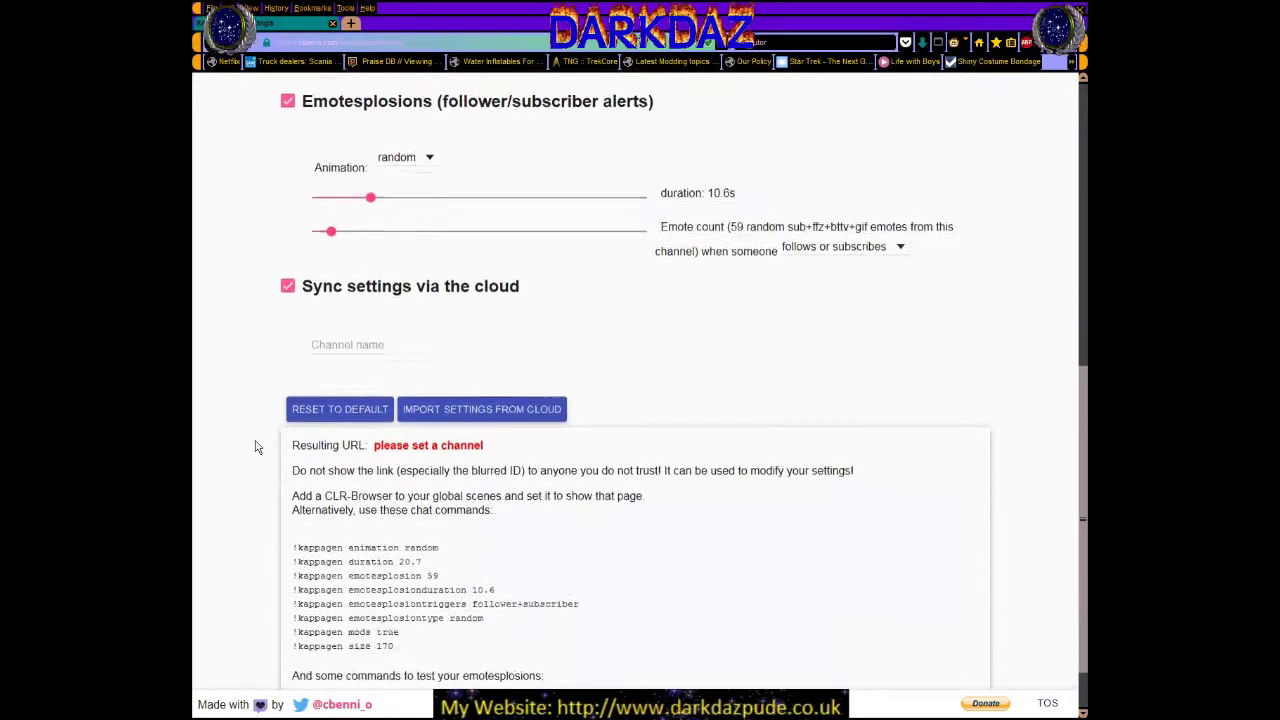
{"action": "left_click", "coordinate": [376, 343]}
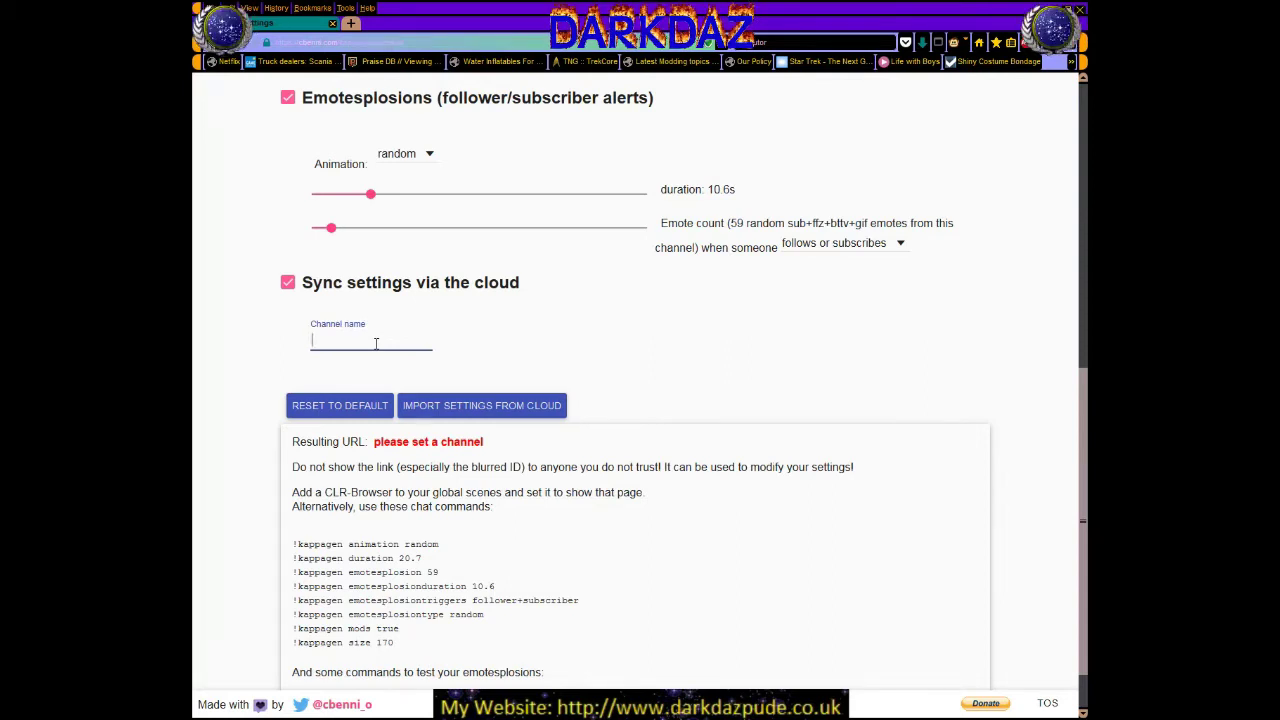
{"action": "type", "text": "testui"}
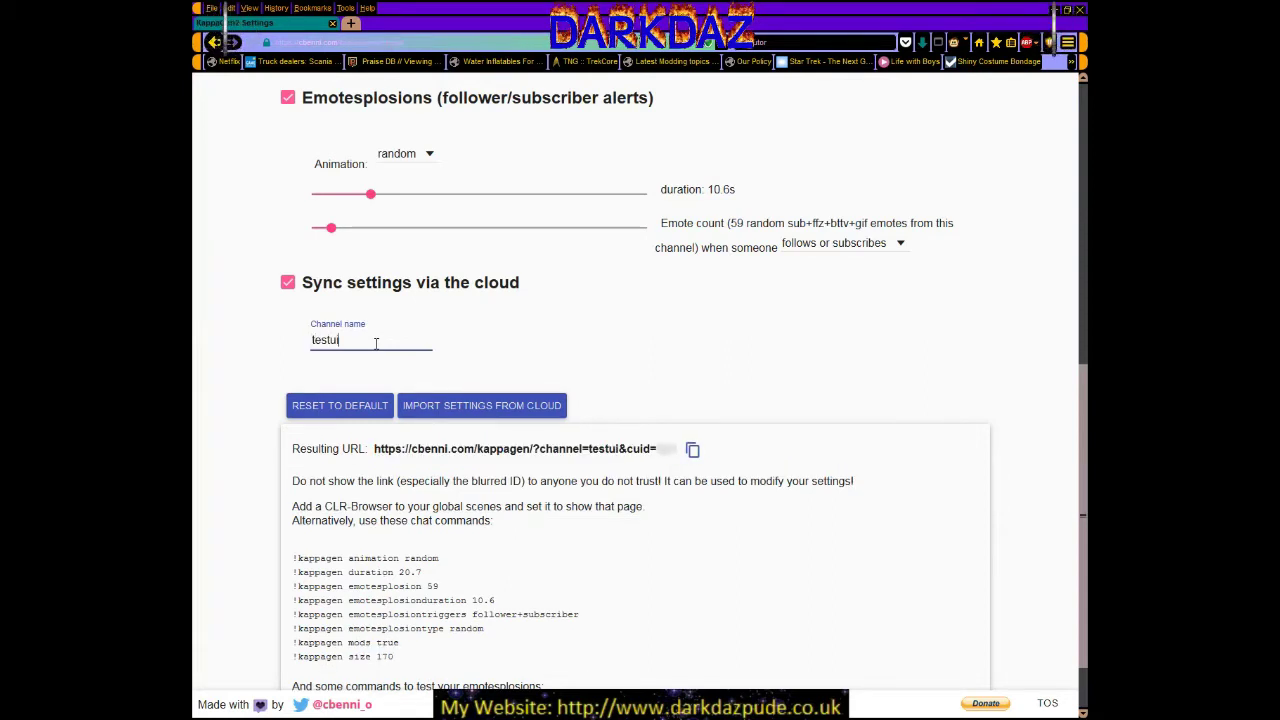
{"action": "key", "text": "BackSpace"}
{"action": "type", "text": "ser"}
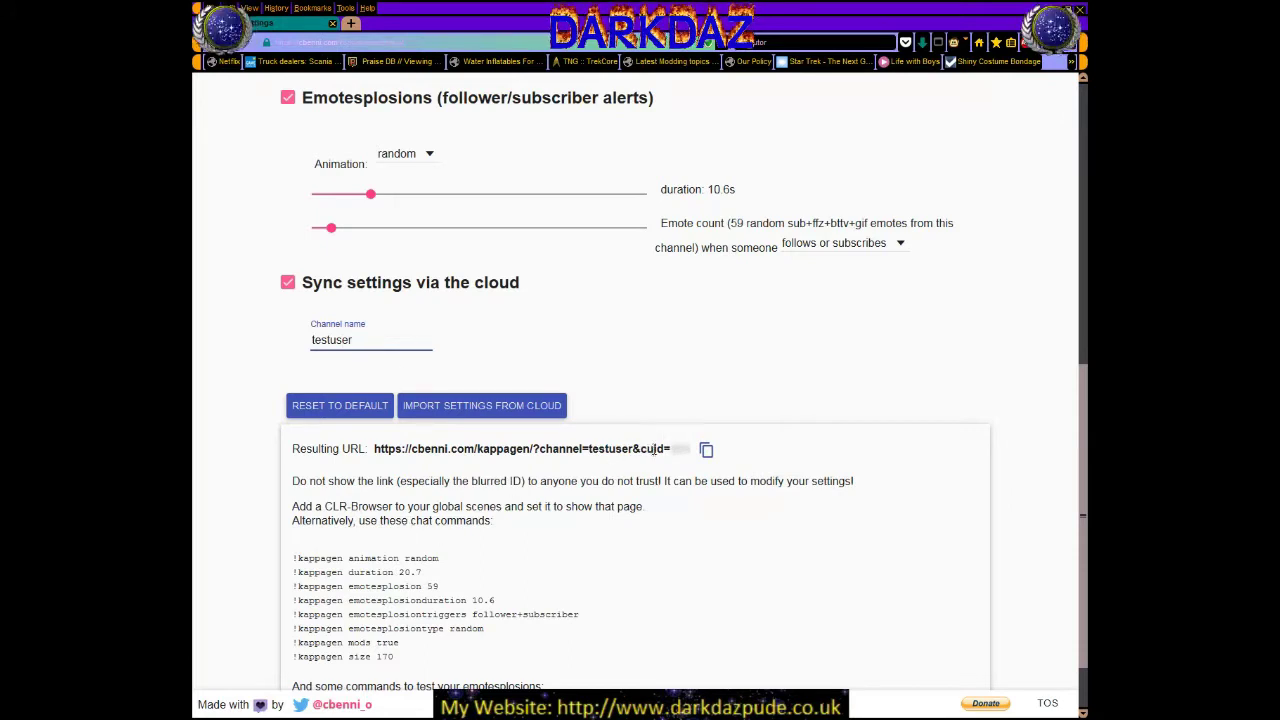
{"action": "left_click_drag", "start_coordinate": [384, 342], "coordinate": [298, 341]}
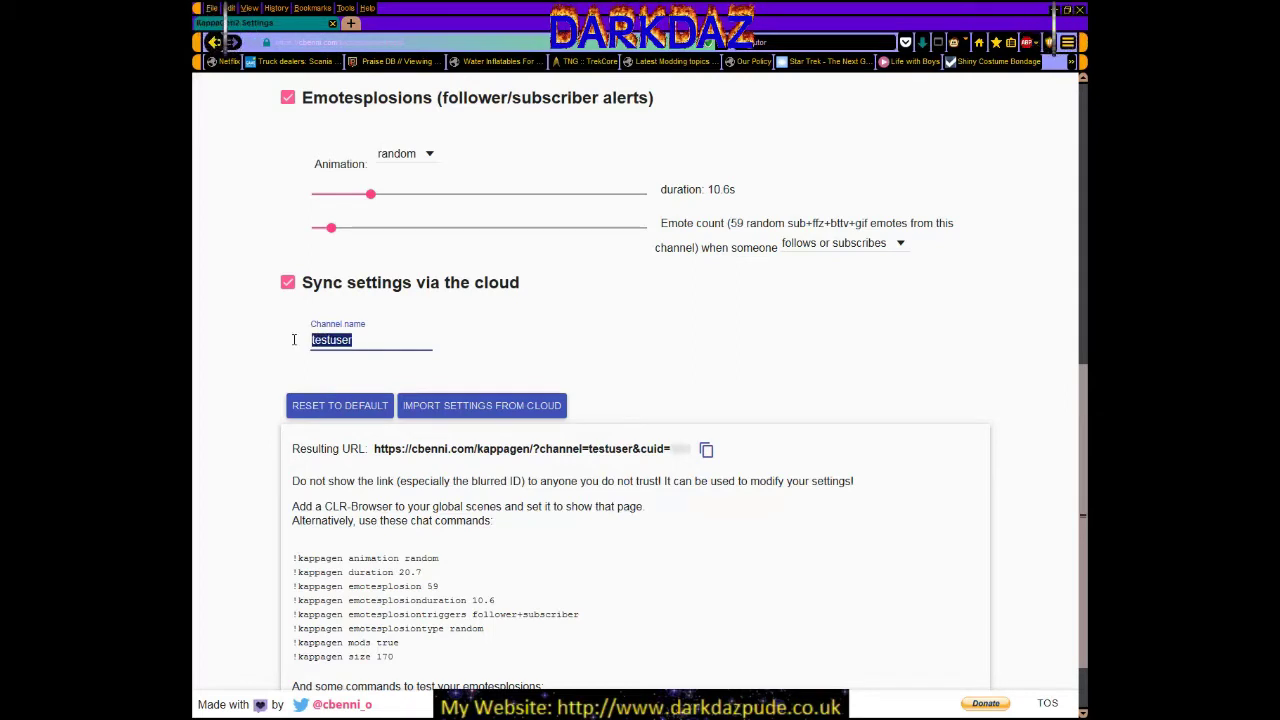
- Copy the generated Resulting URL to the clipboard and switch to OBS Studio
{"action": "left_click", "coordinate": [349, 361]}
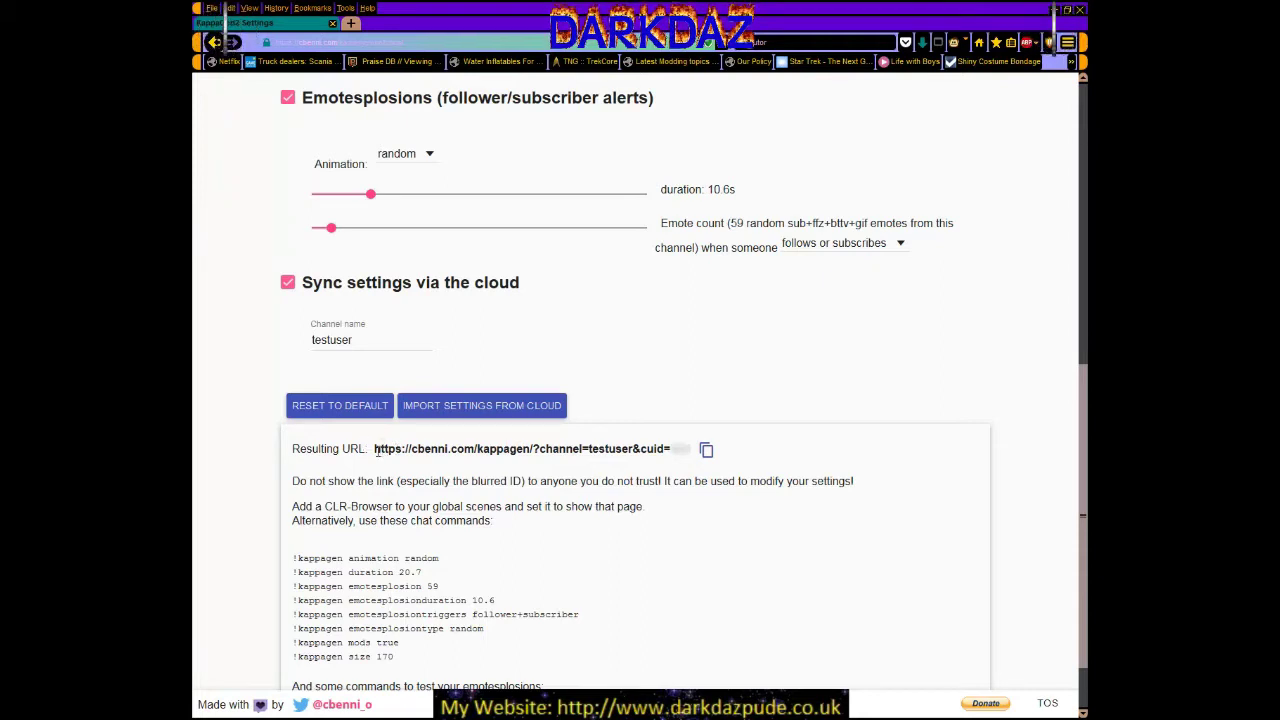
{"action": "left_click_drag", "start_coordinate": [376, 452], "coordinate": [680, 445]}
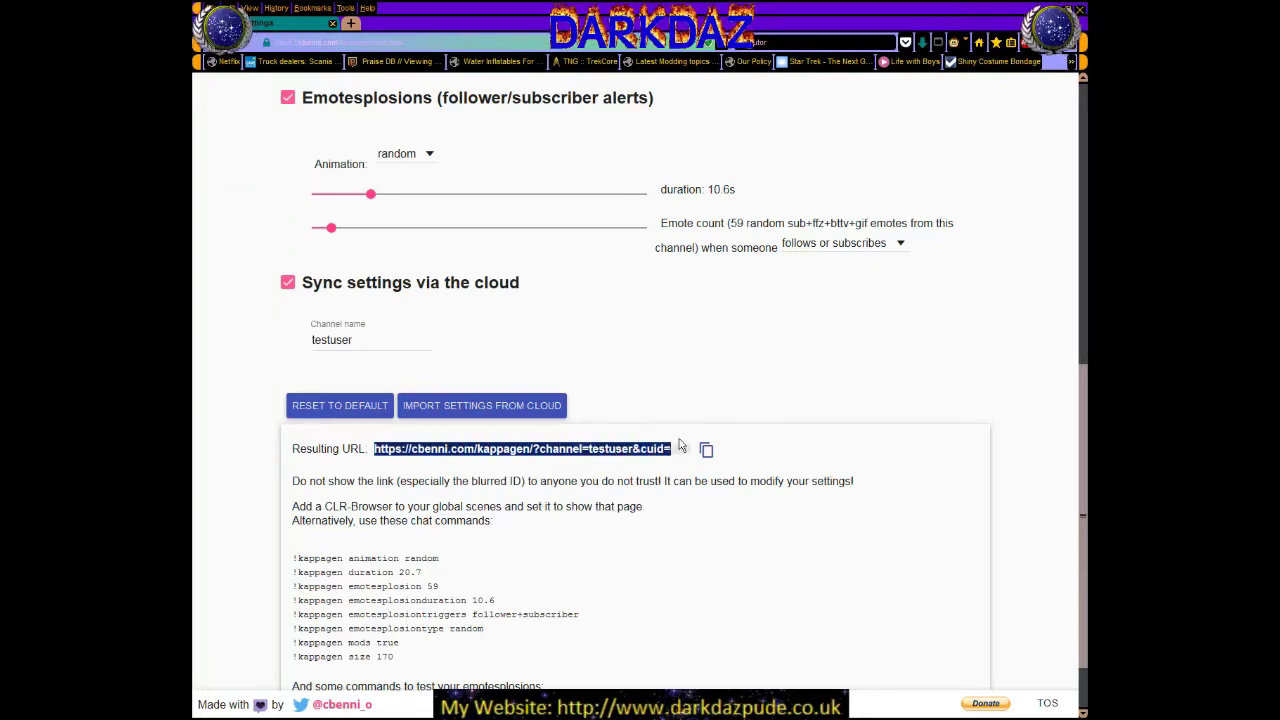
{"action": "left_click", "coordinate": [706, 449]}
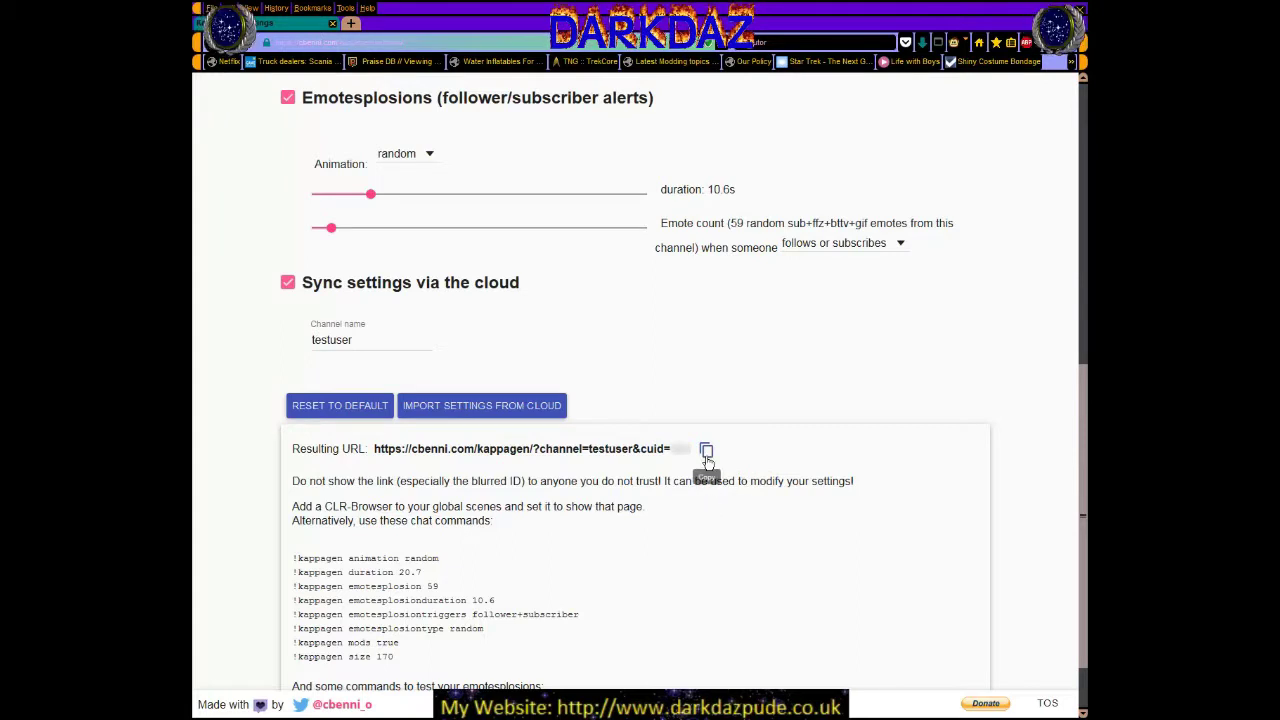
{"action": "left_click", "coordinate": [706, 452]}
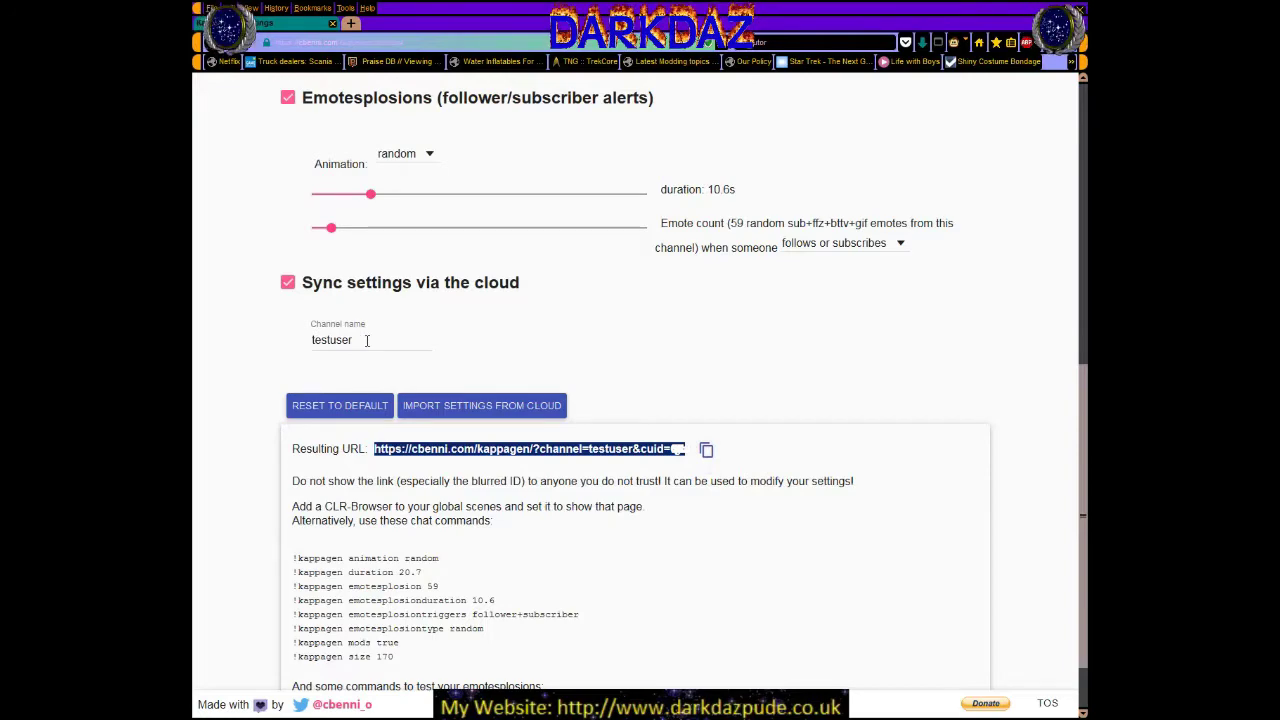
{"action": "scroll", "coordinate": [414, 318], "scroll_direction": "up", "scroll_amount": 2}
{"action": "scroll", "coordinate": [412, 320], "scroll_direction": "up", "scroll_amount": 3}
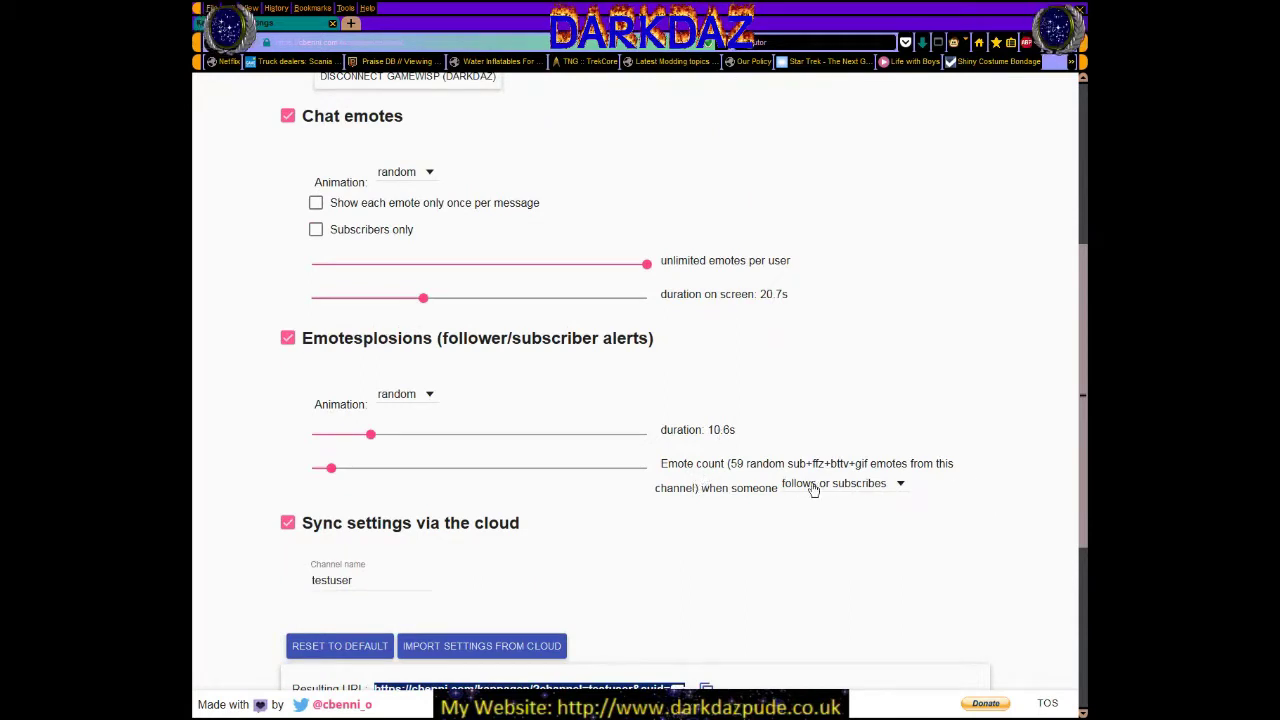
{"action": "key", "text": "alt+Tab"}
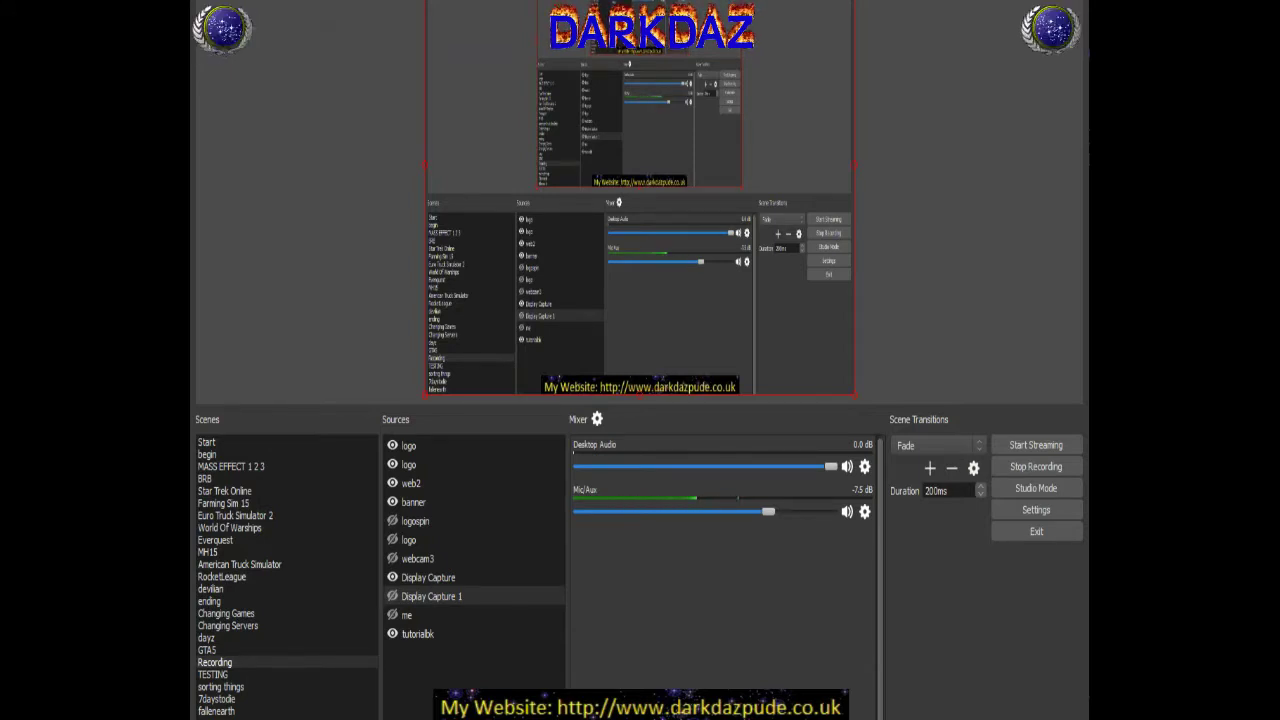
- Check the Display Capture source's properties and close them unchanged
{"action": "right_click", "coordinate": [434, 580]}
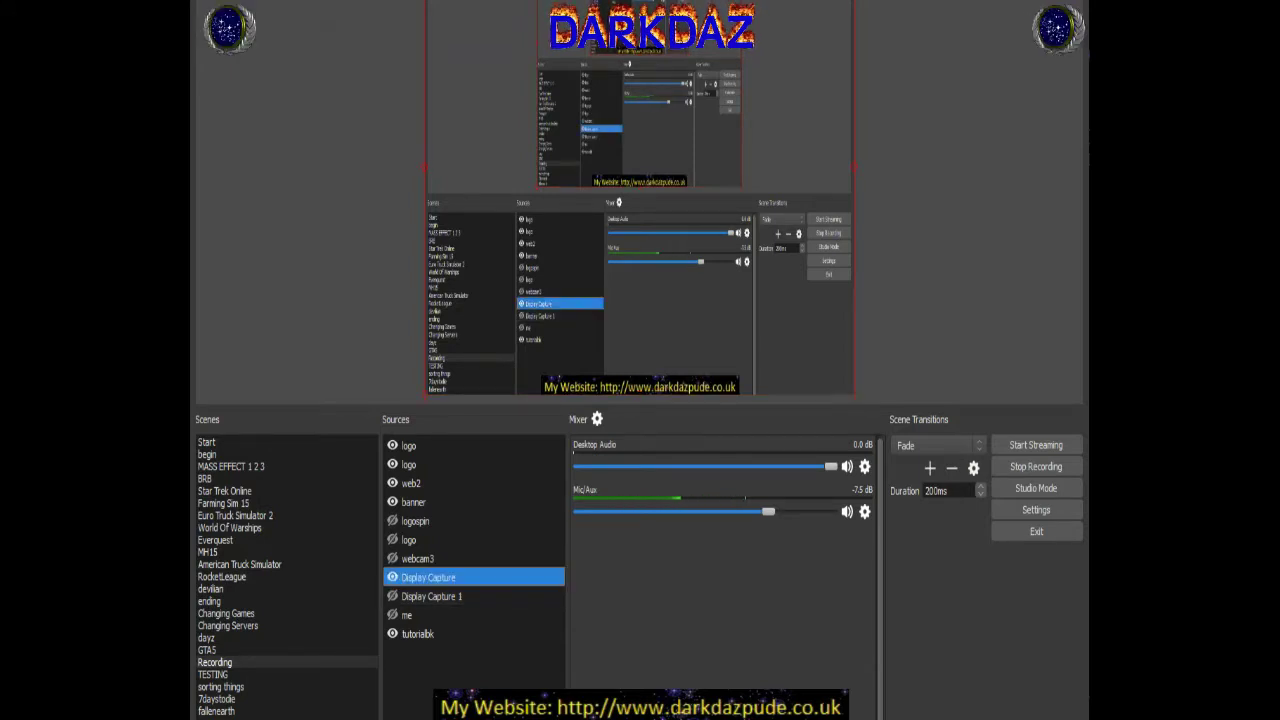
{"action": "left_click", "coordinate": [470, 708]}
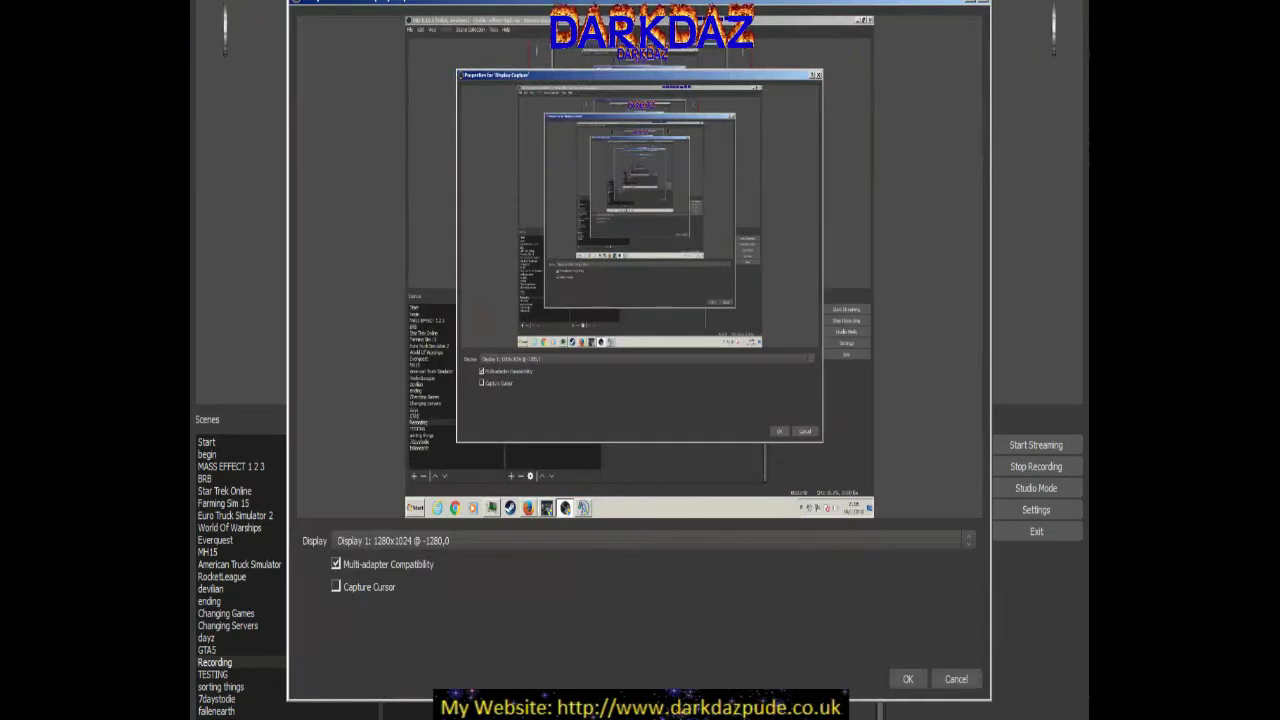
{"action": "left_click", "coordinate": [905, 680]}
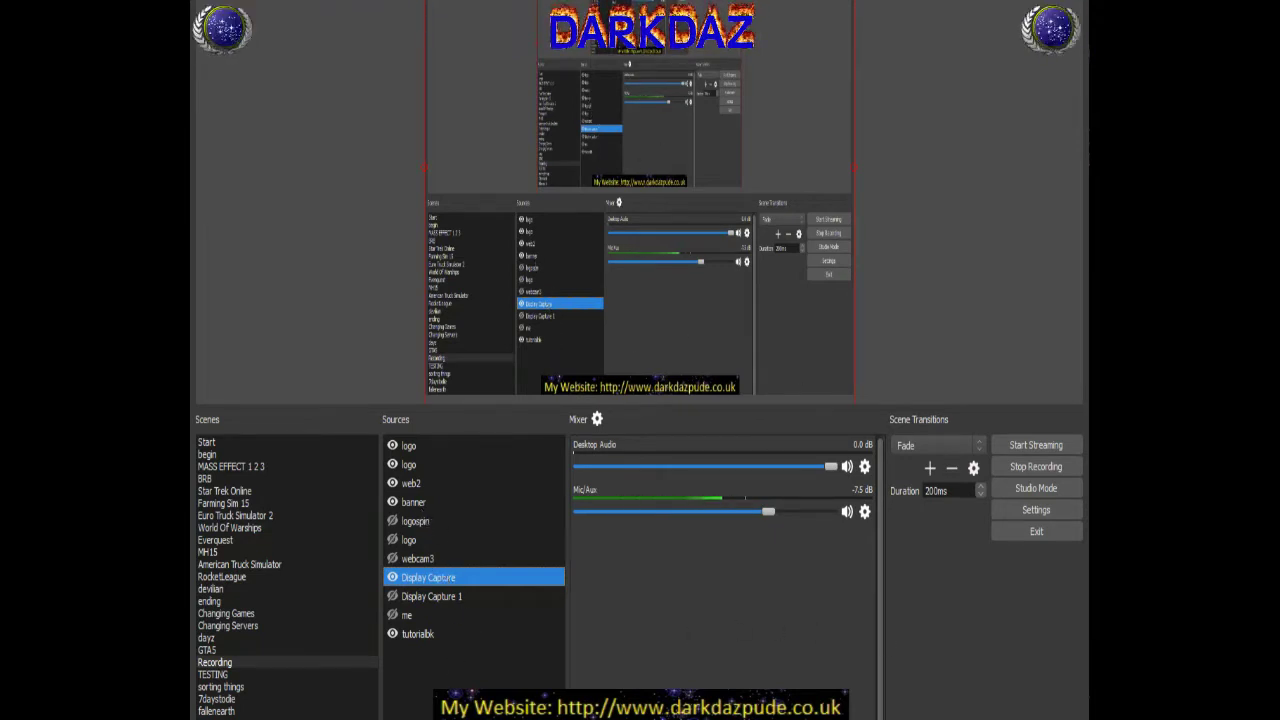
{"action": "left_click", "coordinate": [472, 194]}
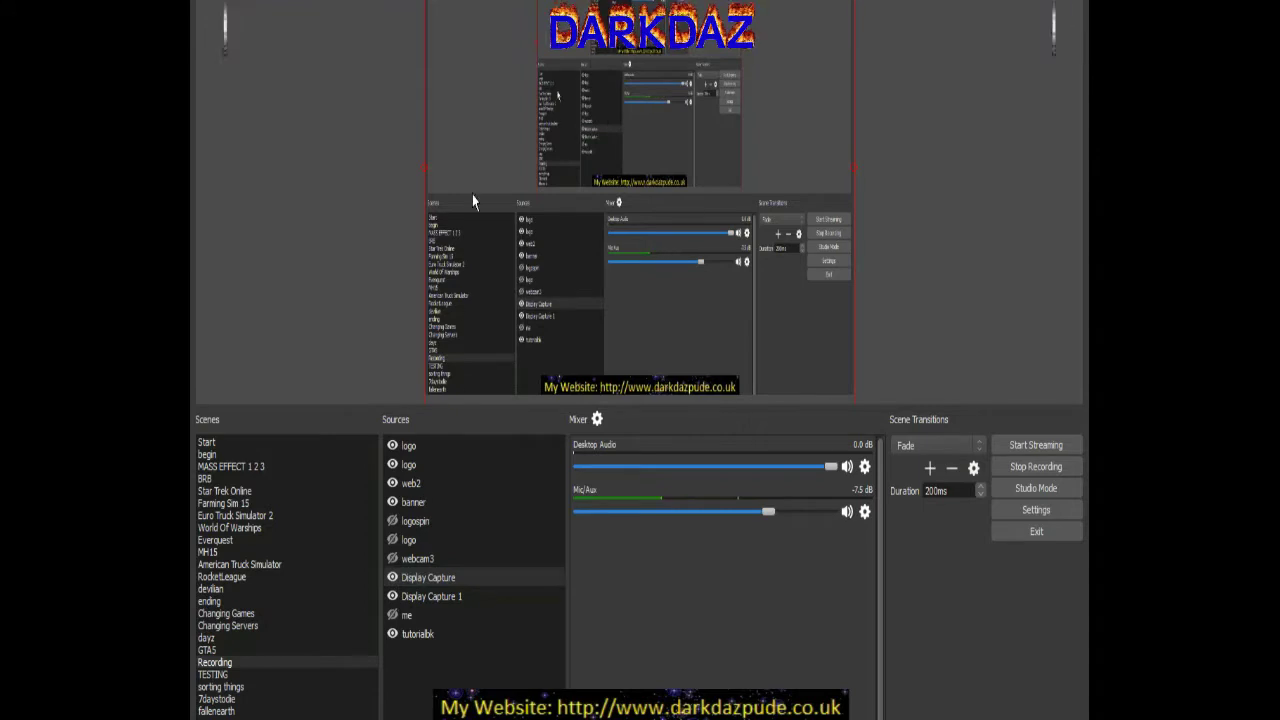
- Shift Display Capture 1 down-right in the preview and layer it above Display Capture
{"action": "left_click", "coordinate": [417, 603]}
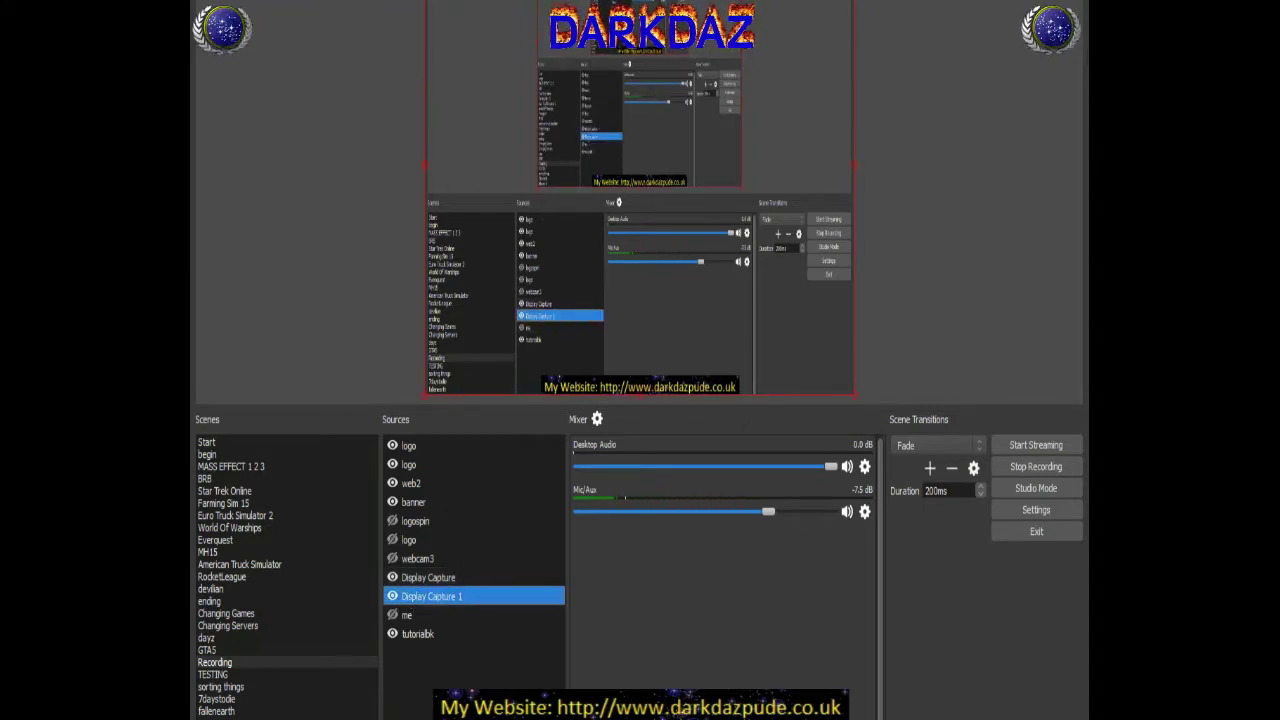
{"action": "left_click", "coordinate": [655, 183]}
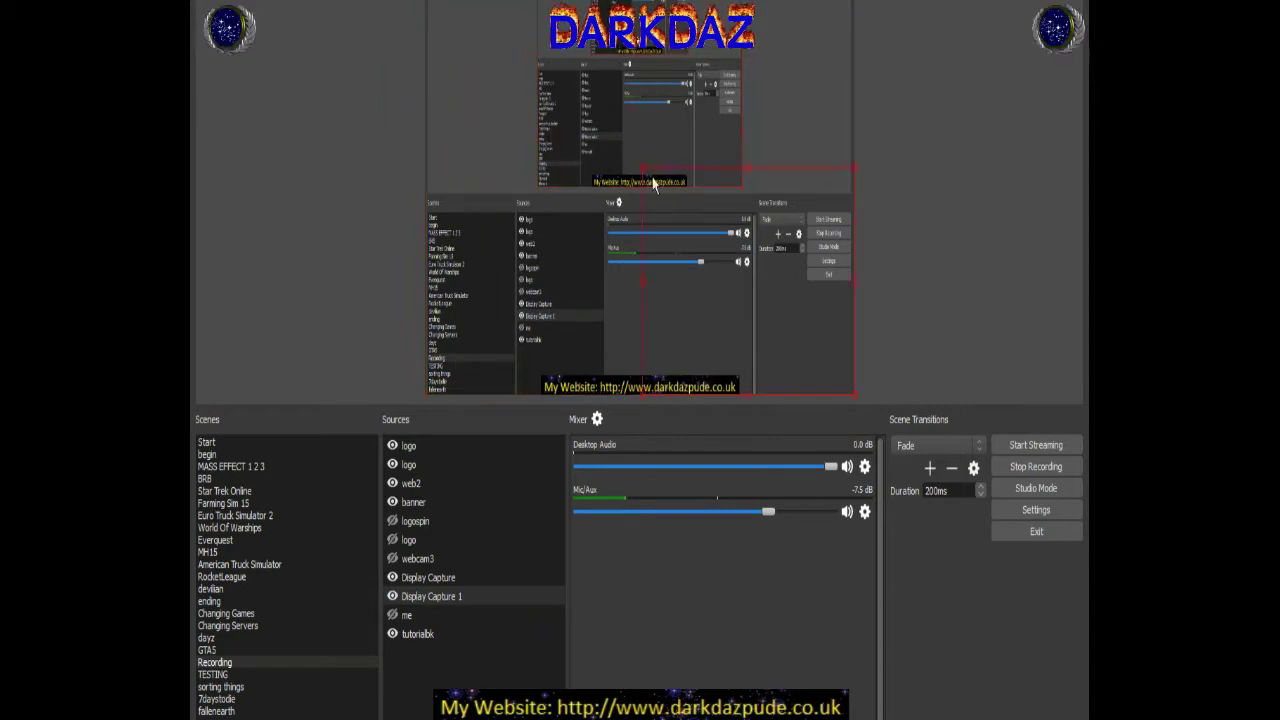
{"action": "left_click_drag", "start_coordinate": [655, 183], "coordinate": [701, 231]}
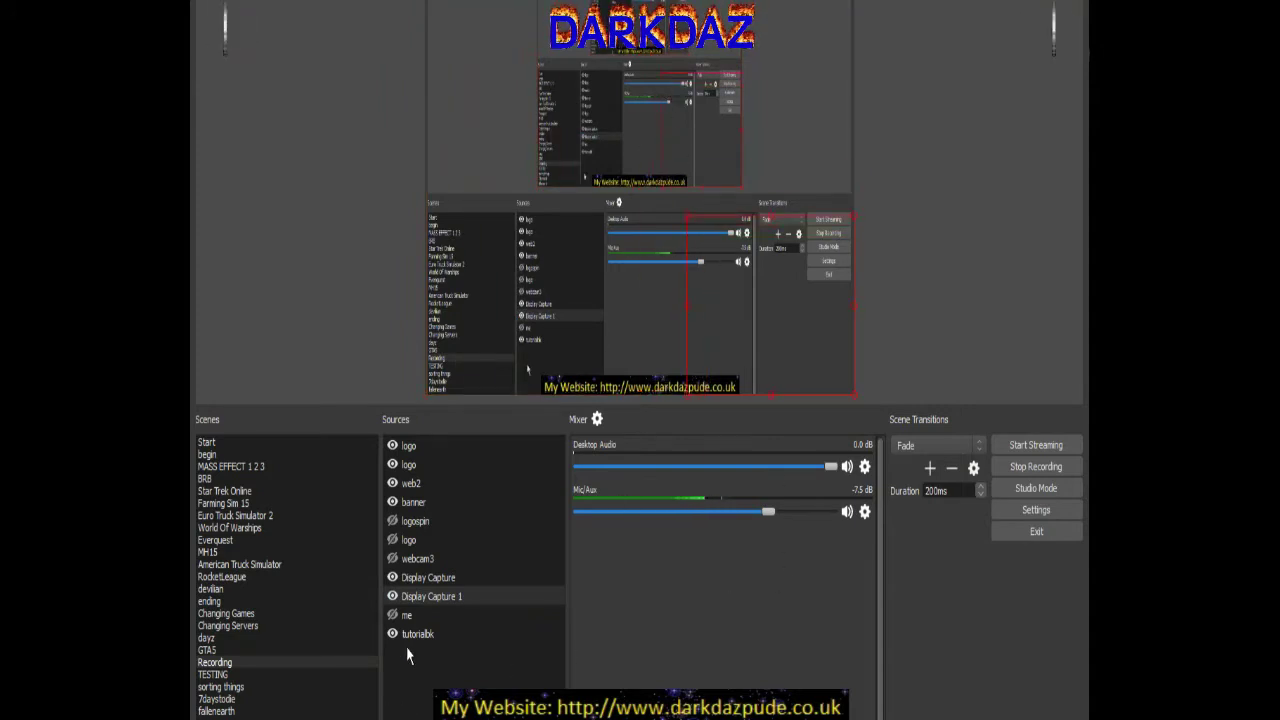
{"action": "left_click_drag", "start_coordinate": [428, 600], "coordinate": [428, 577]}
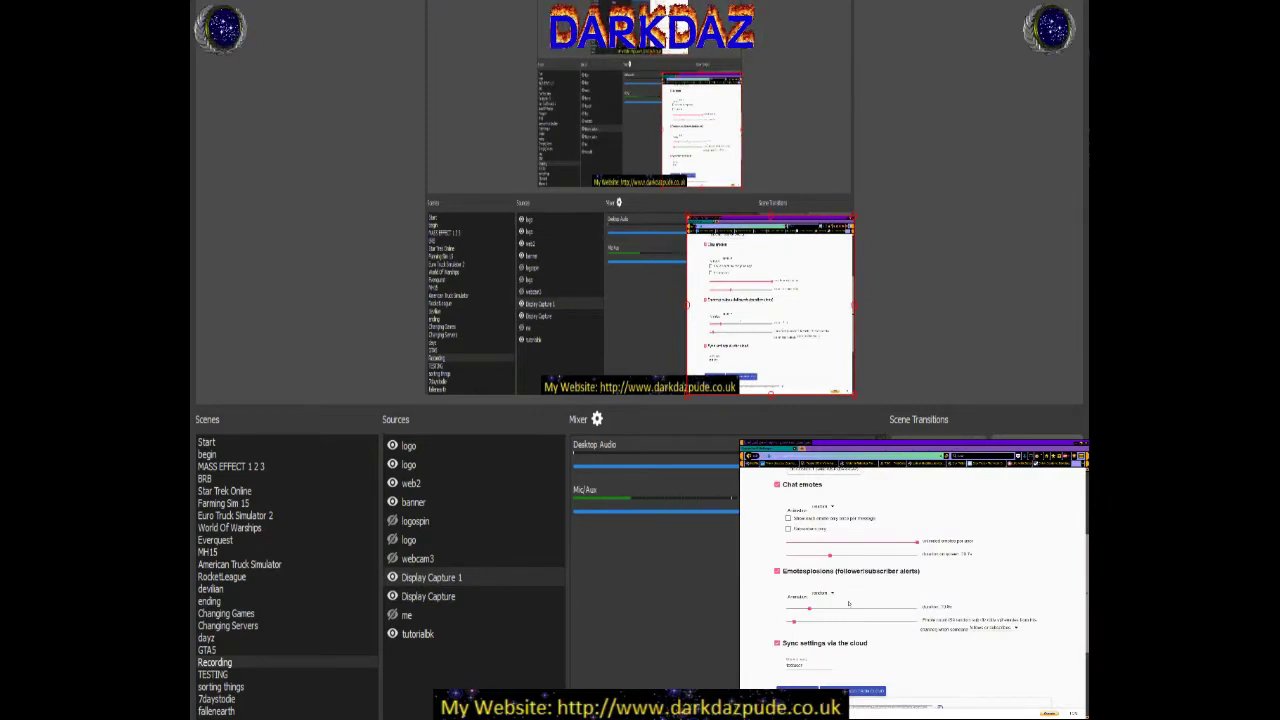
{"action": "right_click", "coordinate": [766, 294]}
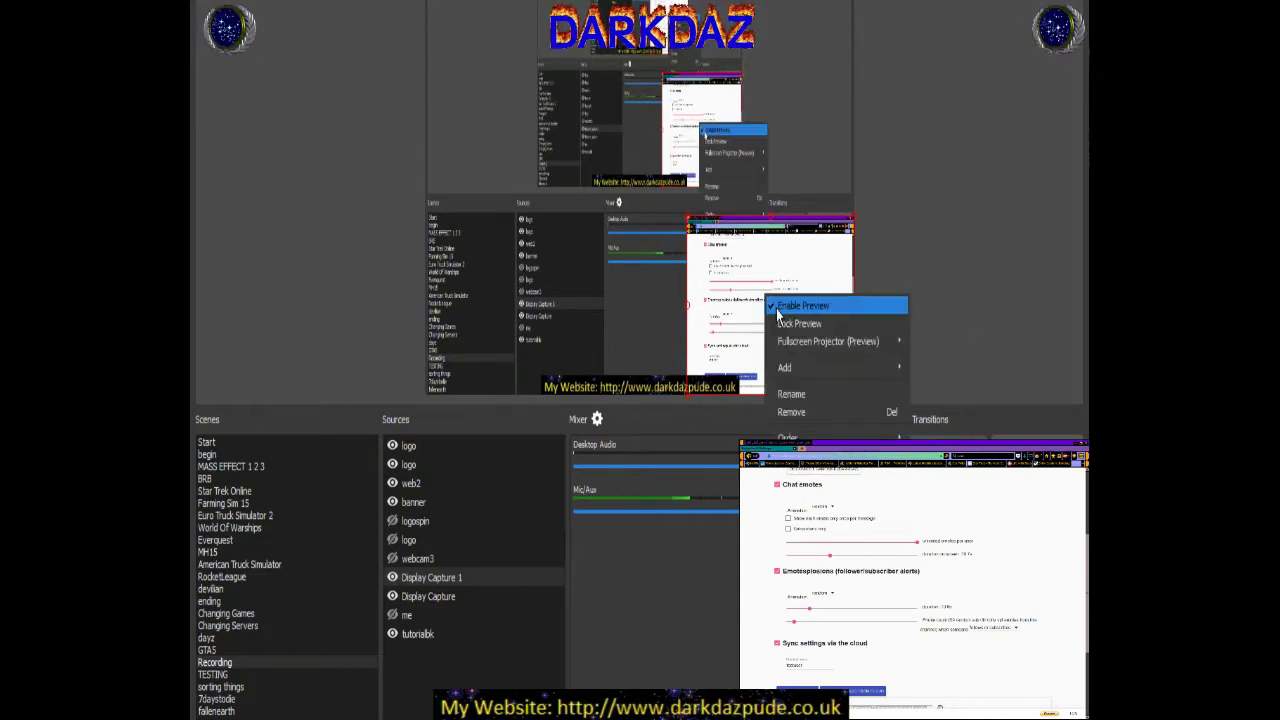
{"action": "left_click", "coordinate": [642, 342]}
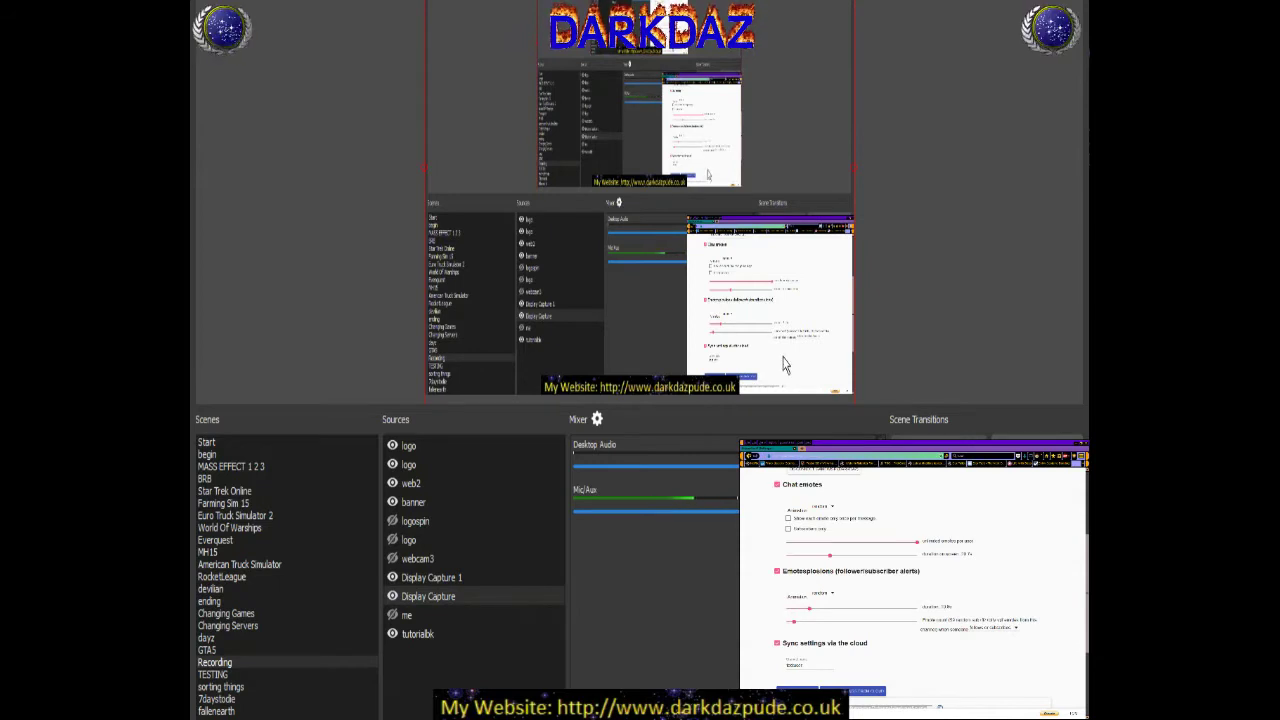
{"action": "scroll", "coordinate": [841, 582], "scroll_direction": "down", "scroll_amount": 5}
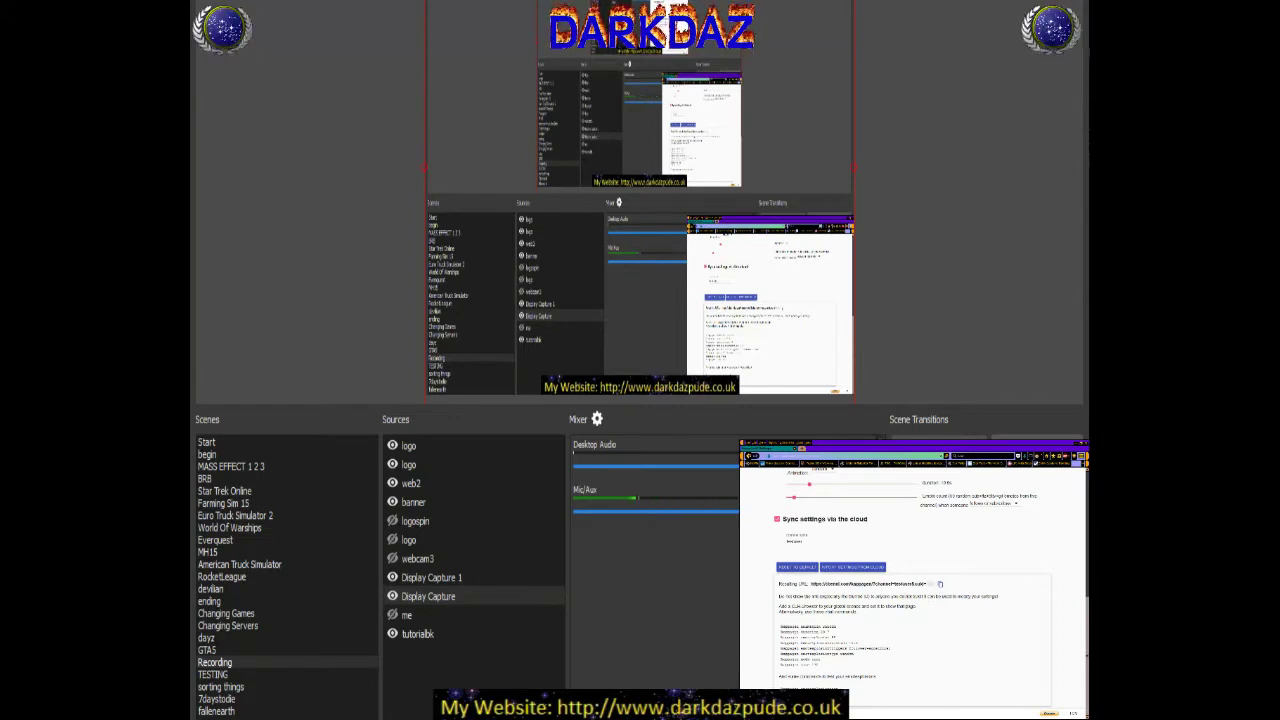
{"action": "left_click", "coordinate": [436, 580]}
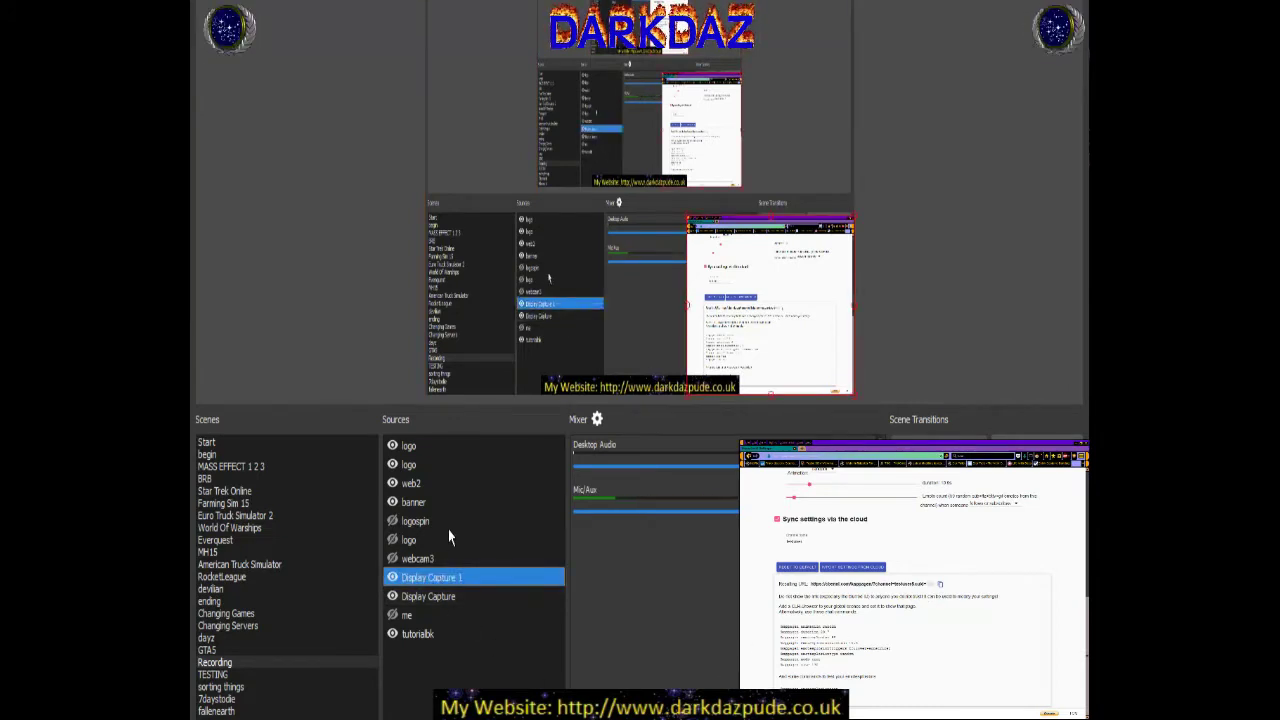
- Add a new browser source to the scene, keeping the default name BrowserSource
{"action": "left_click", "coordinate": [466, 686]}
{"action": "right_click", "coordinate": [510, 688]}
{"action": "key", "text": "Escape"}
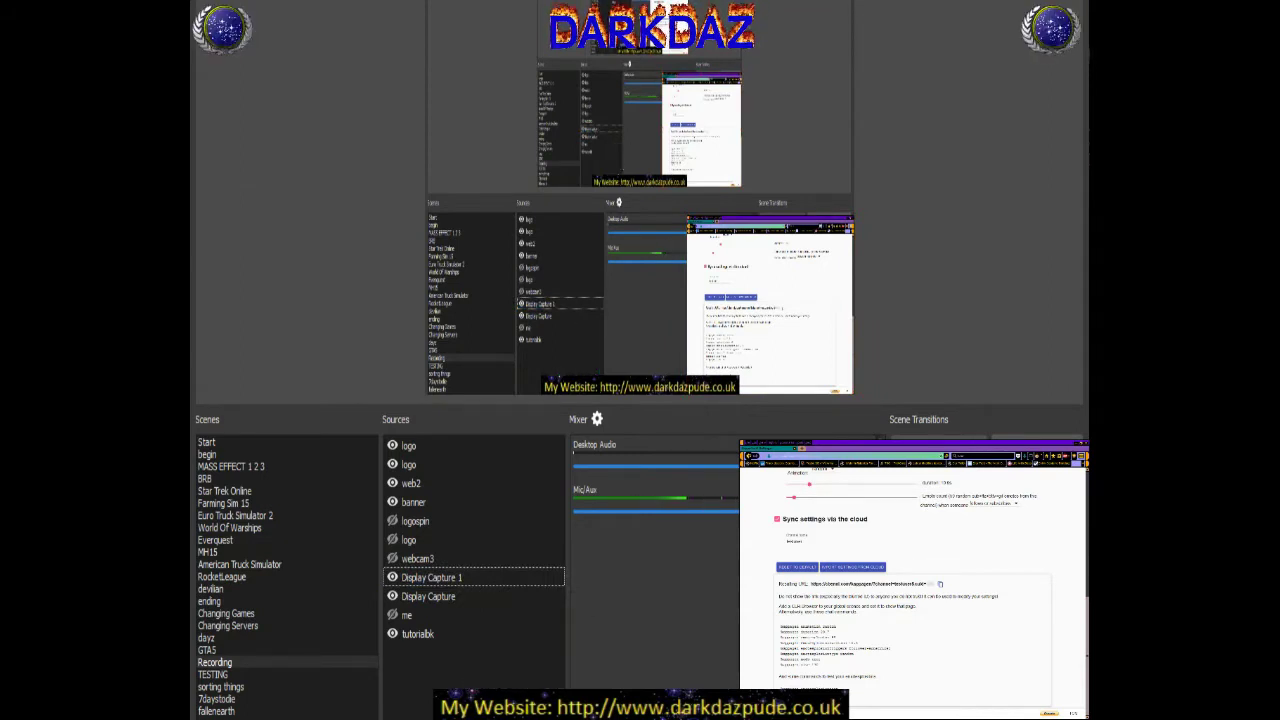
{"action": "left_click", "coordinate": [392, 716]}
{"action": "key", "text": "Escape"}
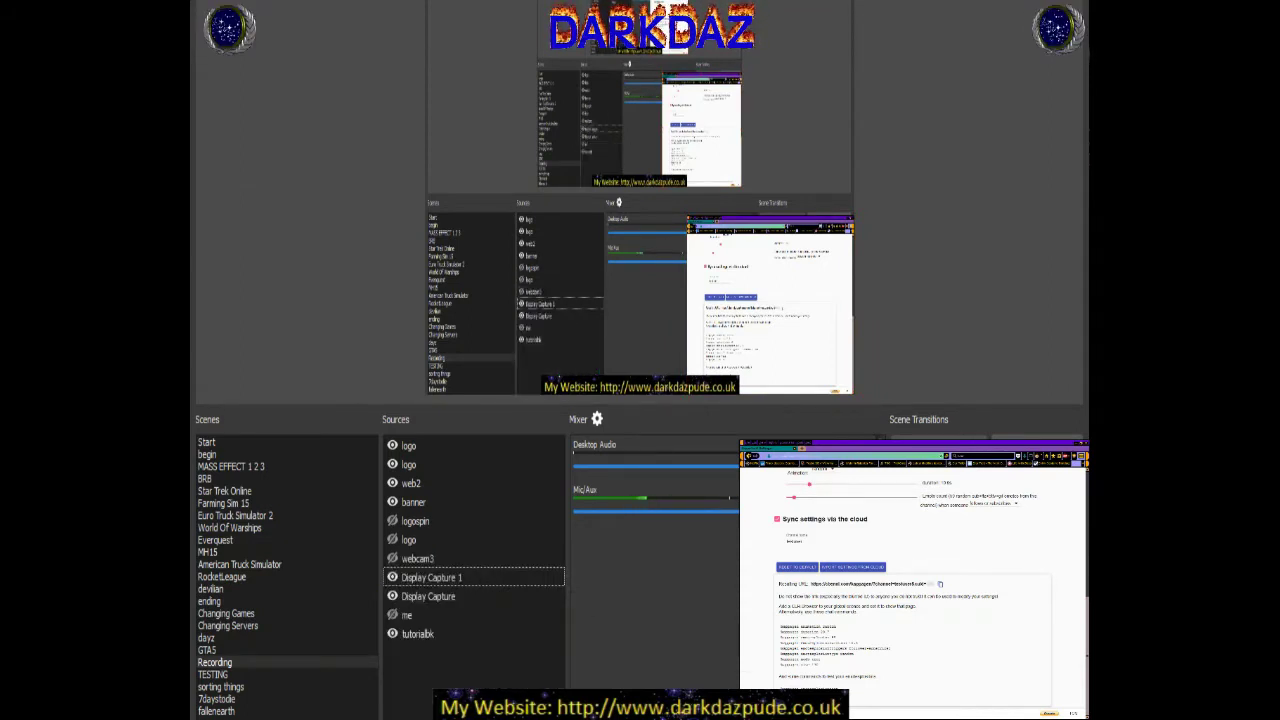
{"action": "left_click", "coordinate": [392, 716]}
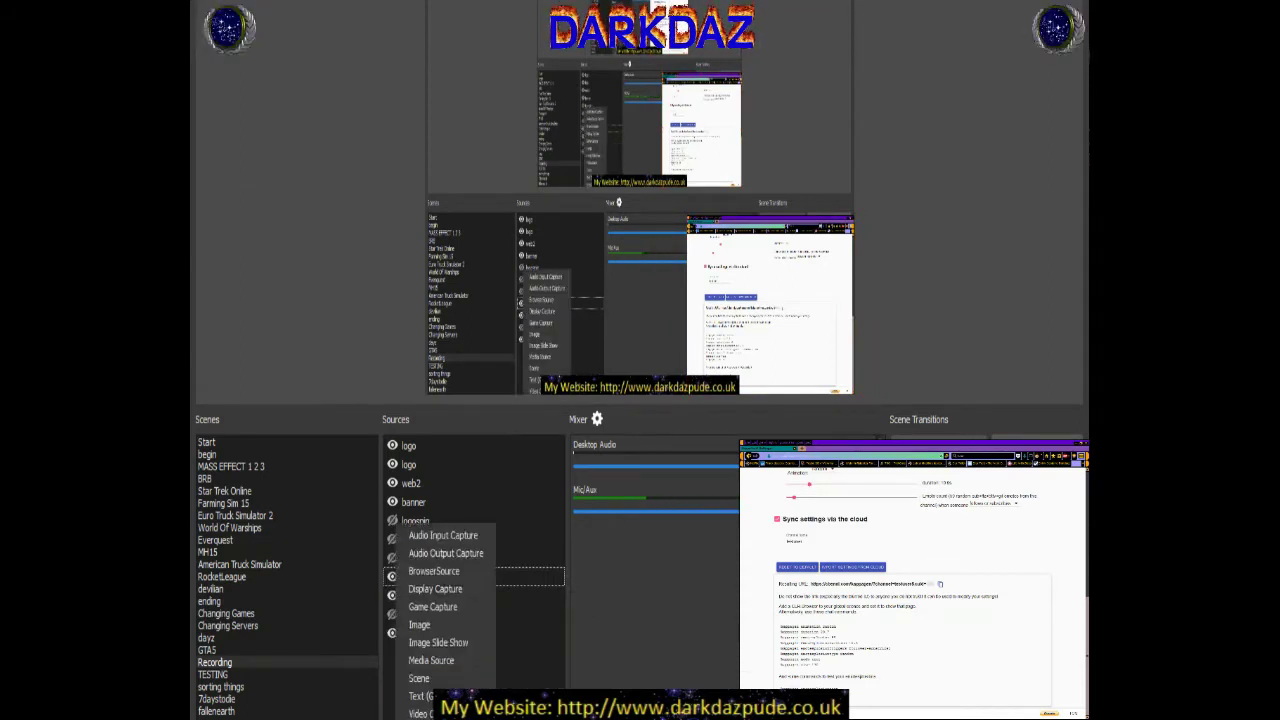
{"action": "left_click", "coordinate": [455, 577]}
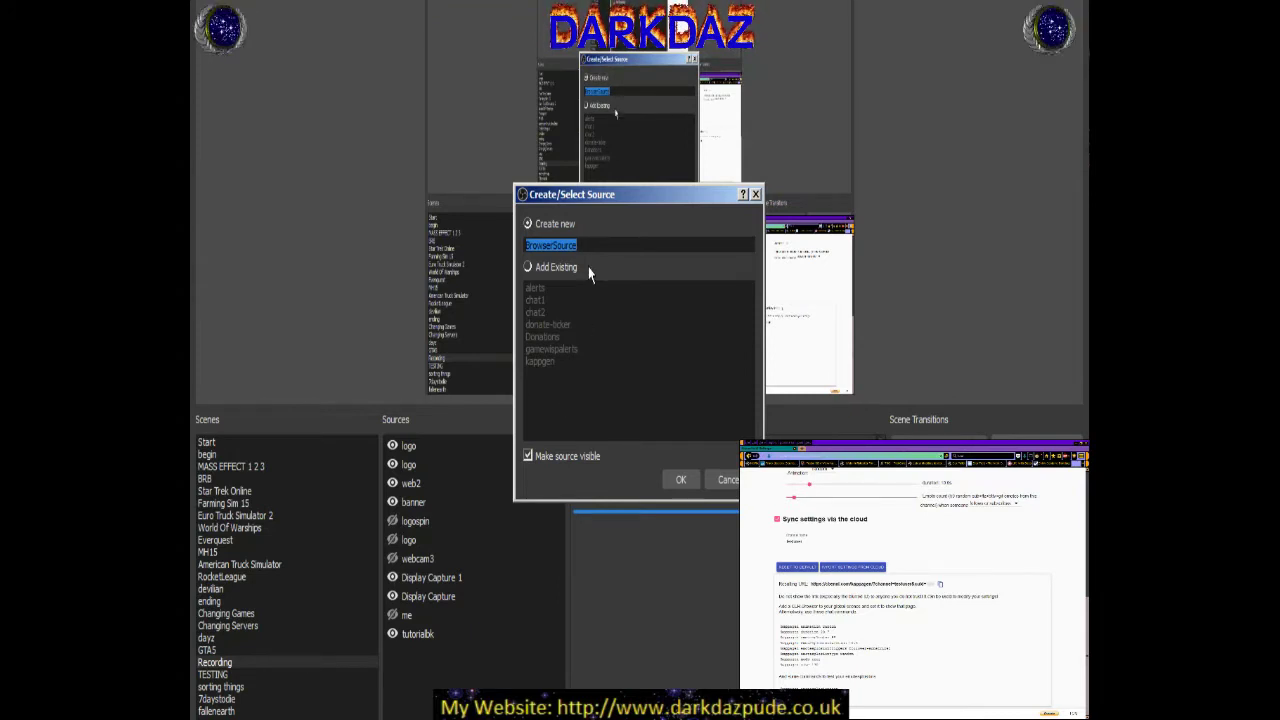
{"action": "left_click", "coordinate": [680, 479]}
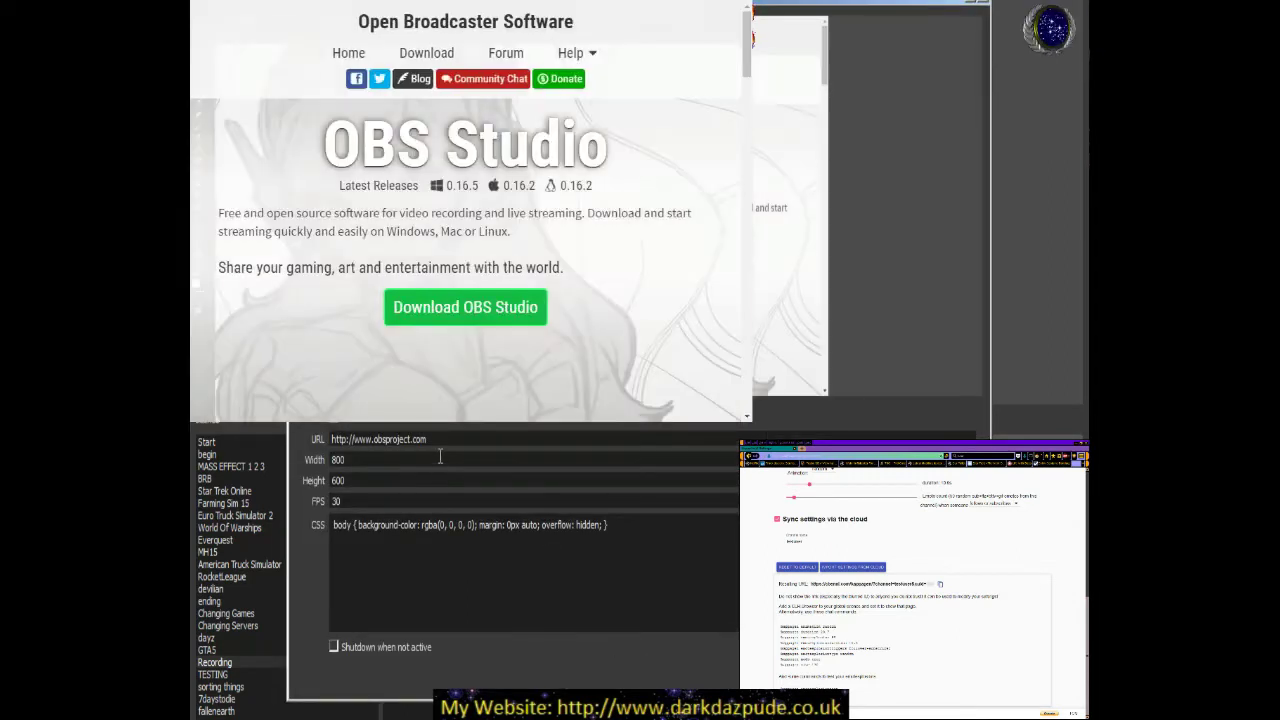
- Replace the browser source's obsproject.com URL with the pasted KappaGen overlay URL and confirm
{"action": "triple_click", "coordinate": [436, 440]}
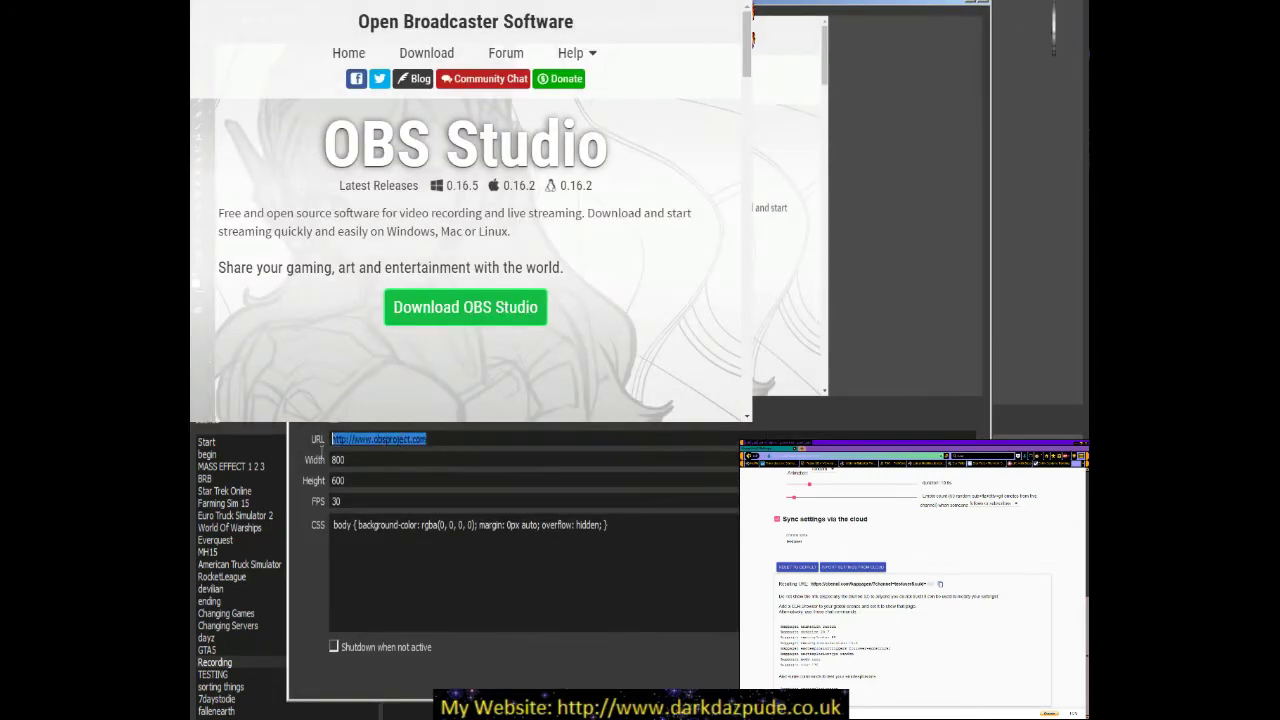
{"action": "right_click", "coordinate": [392, 458]}
{"action": "left_click", "coordinate": [432, 527]}
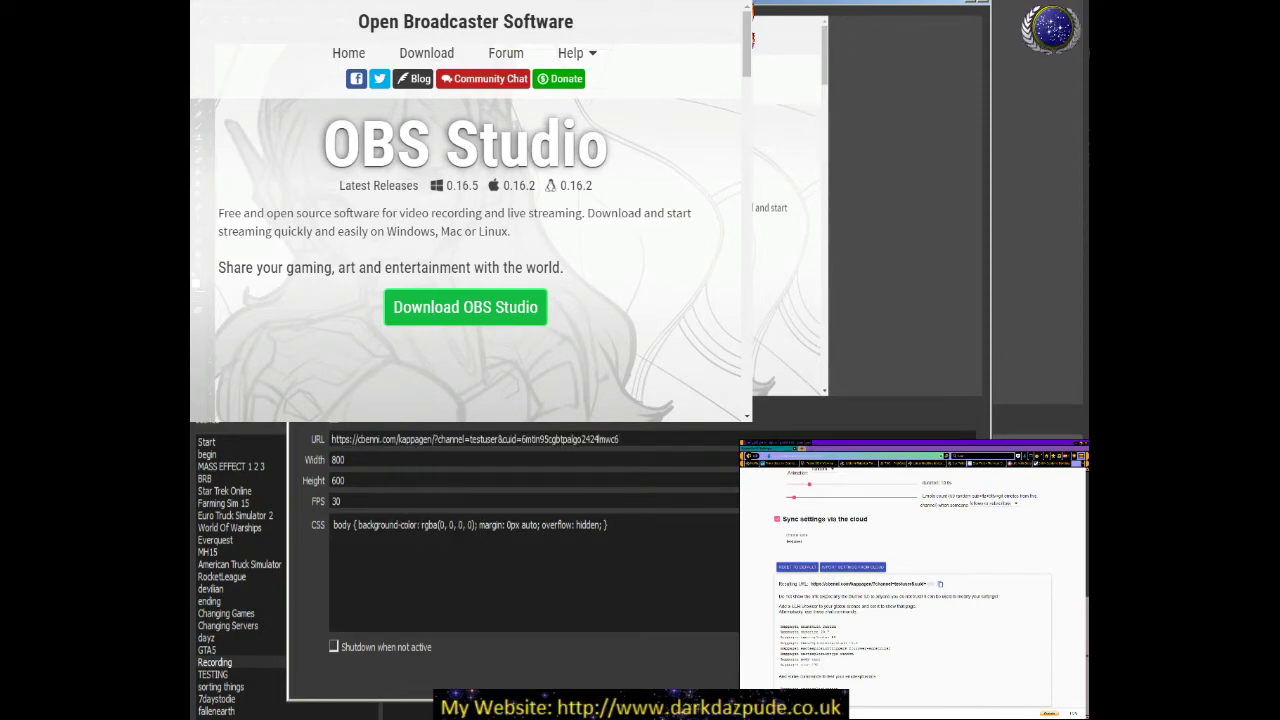
{"action": "key", "text": "Return"}
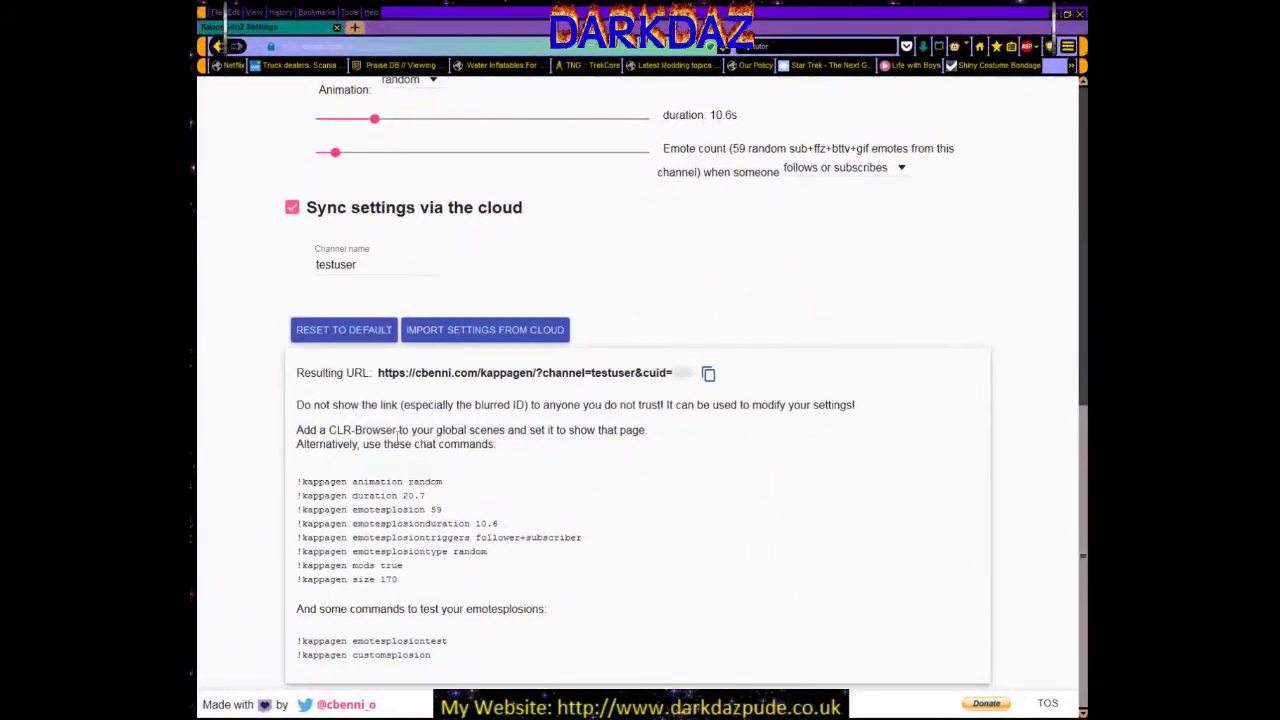
- Overwrite the placeholder 'testuser' channel name with the user's own channel name
{"action": "scroll", "coordinate": [534, 427], "scroll_direction": "up", "scroll_amount": 3}
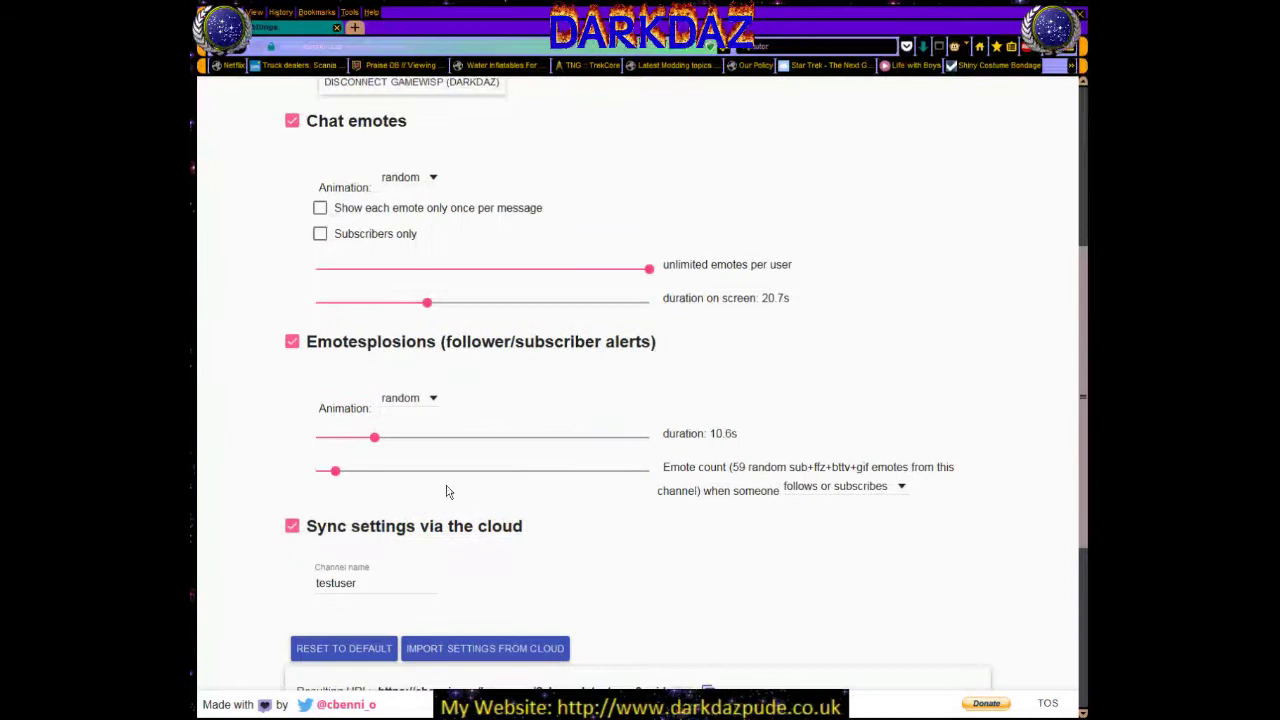
{"action": "scroll", "coordinate": [390, 585], "scroll_direction": "up", "scroll_amount": 1}
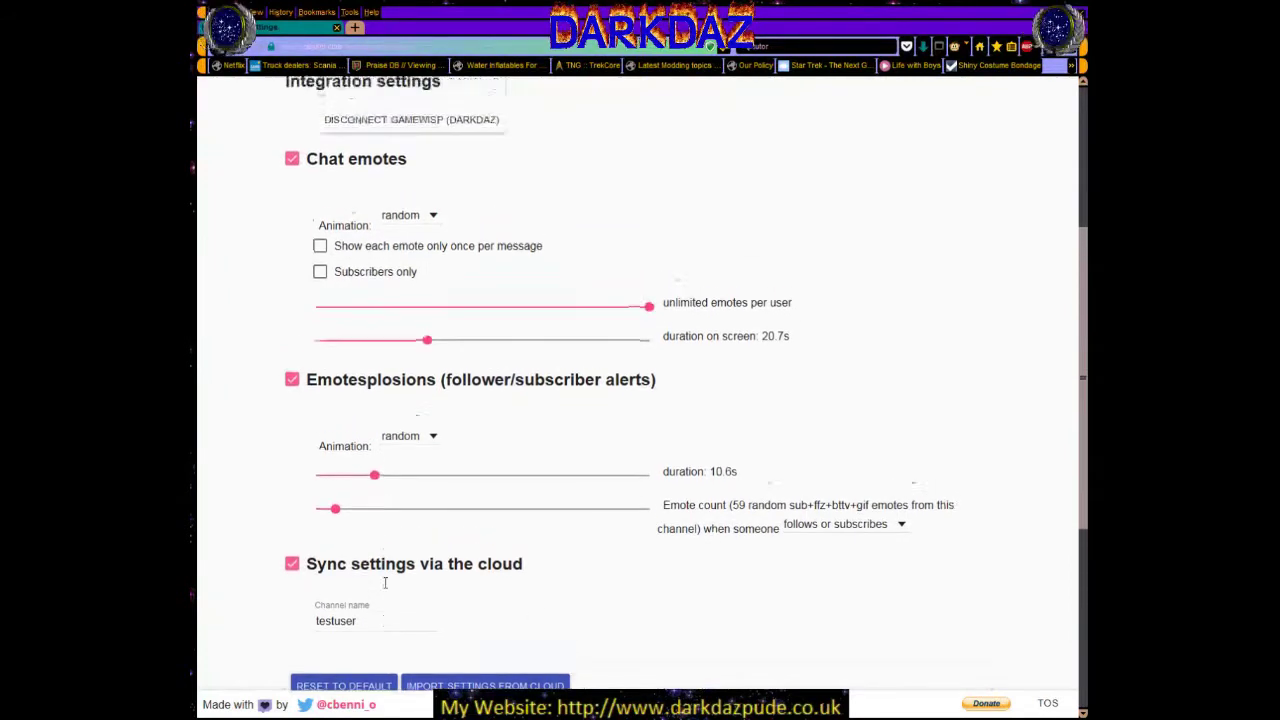
{"action": "left_click_drag", "start_coordinate": [383, 665], "coordinate": [303, 667]}
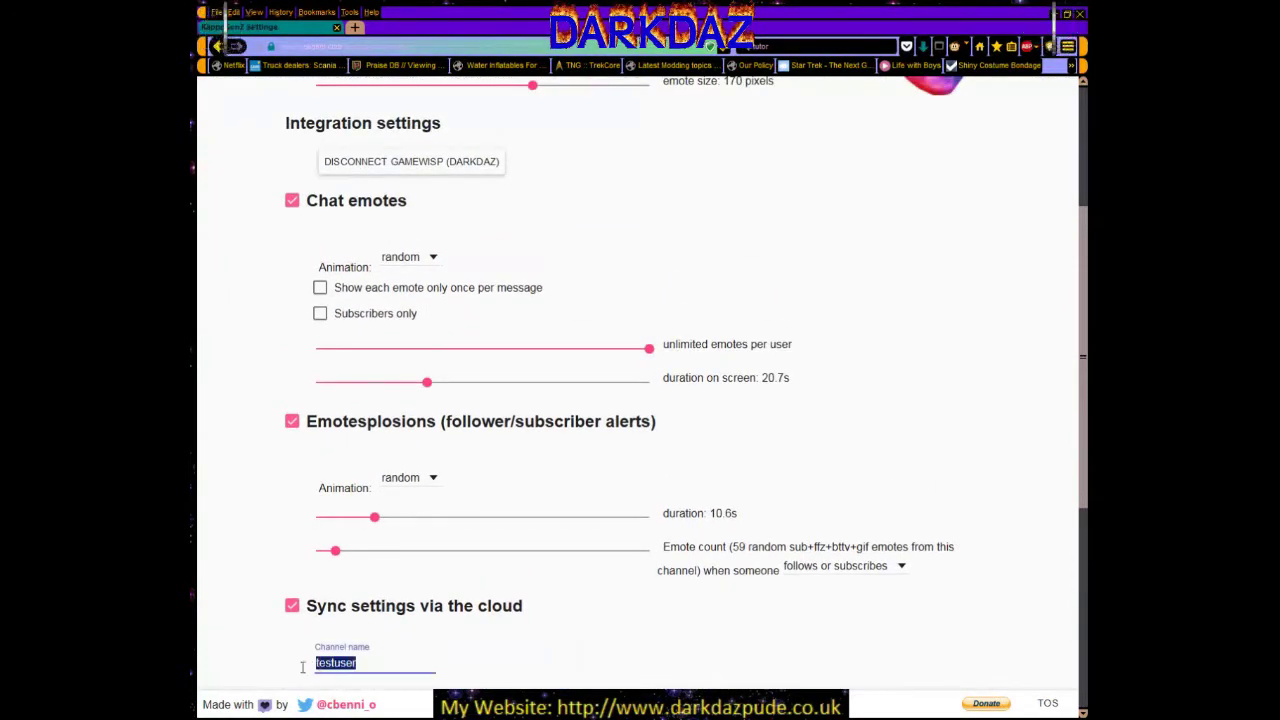
{"action": "type", "text": "darkdaz"}
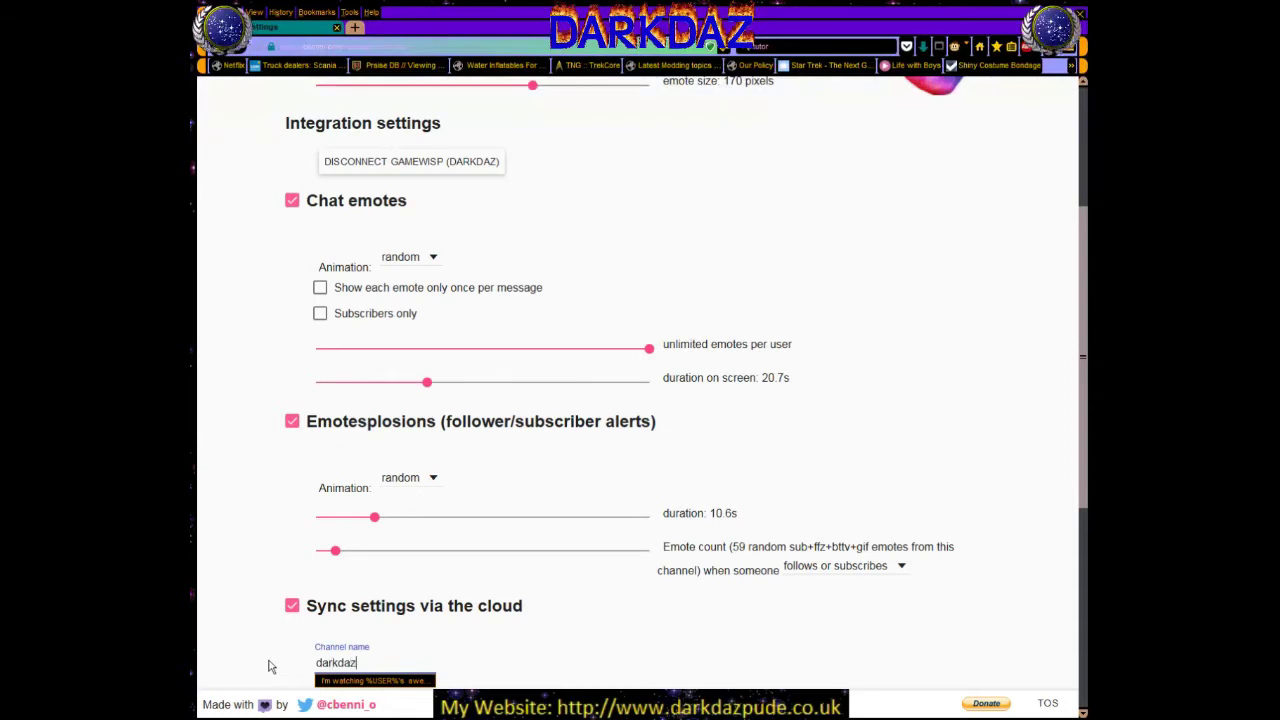
{"action": "left_click", "coordinate": [268, 666]}
{"action": "scroll", "coordinate": [268, 666], "scroll_direction": "up", "scroll_amount": 1}
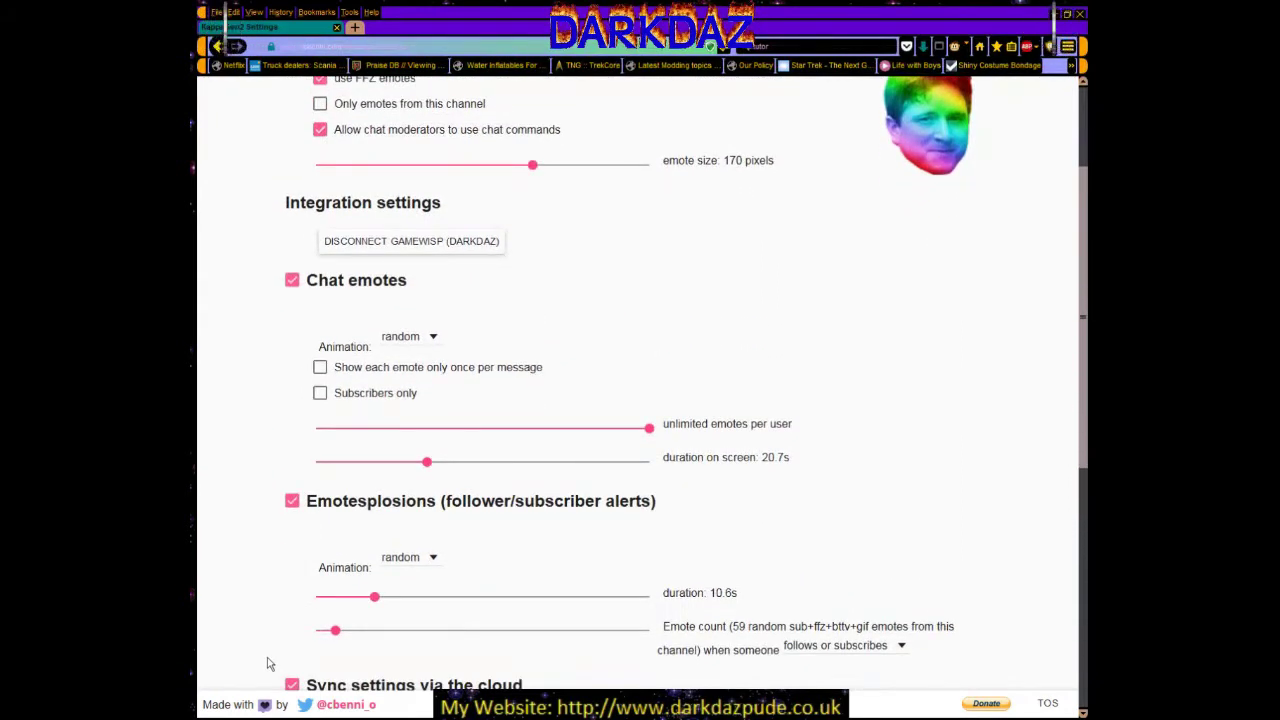
{"action": "scroll", "coordinate": [268, 663], "scroll_direction": "down", "scroll_amount": 1}
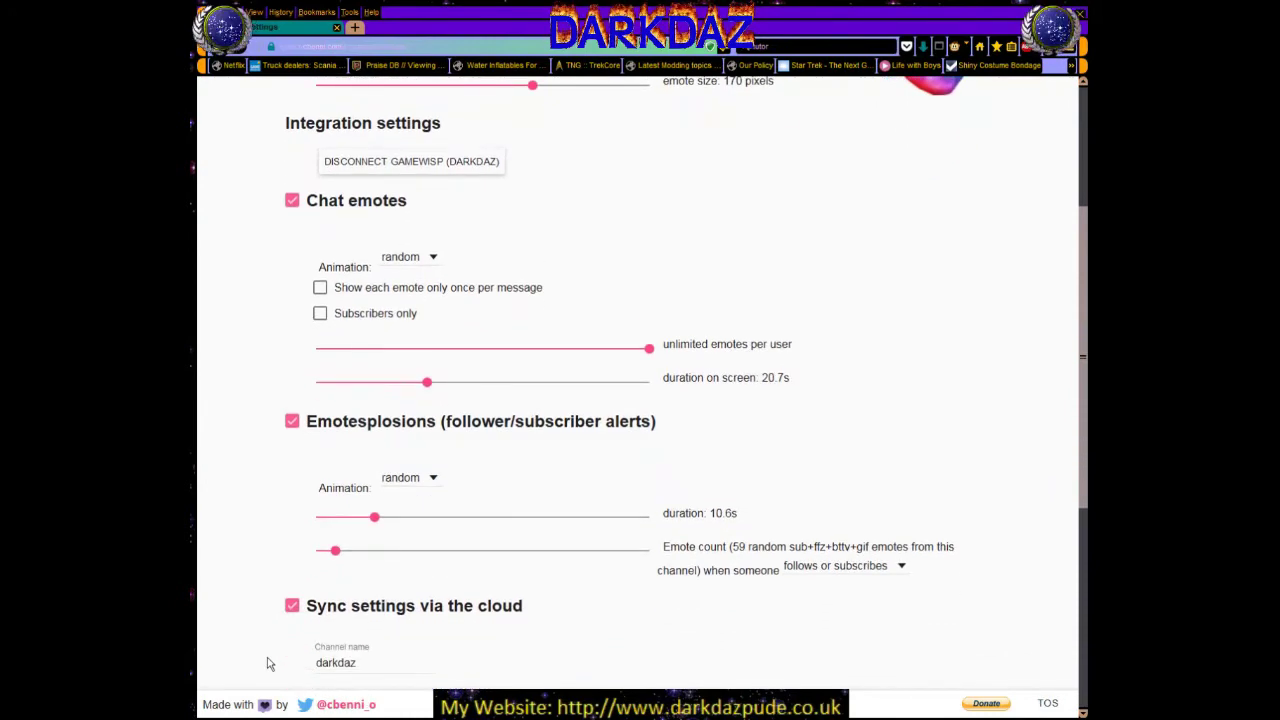
{"action": "scroll", "coordinate": [288, 532], "scroll_direction": "up", "scroll_amount": 1}
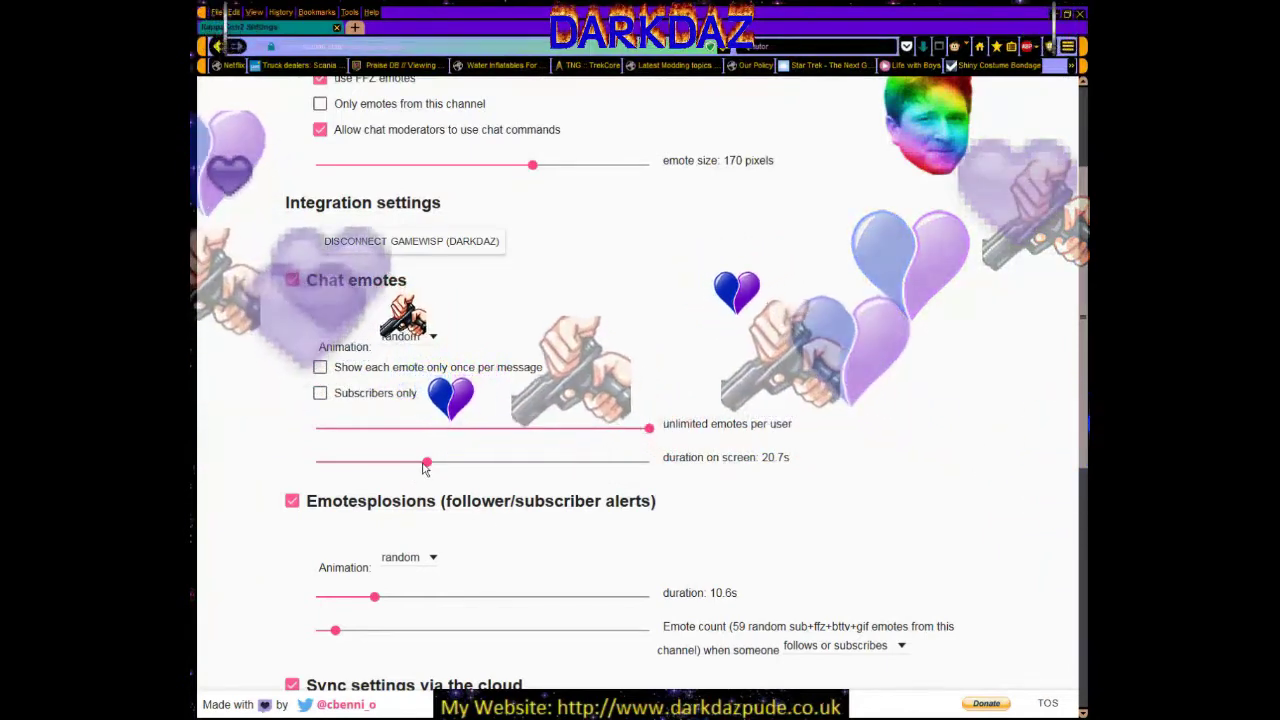
- Slide the chat emotes' duration on screen from 20.7s down to 10.4s
{"action": "left_click_drag", "start_coordinate": [424, 466], "coordinate": [368, 467]}
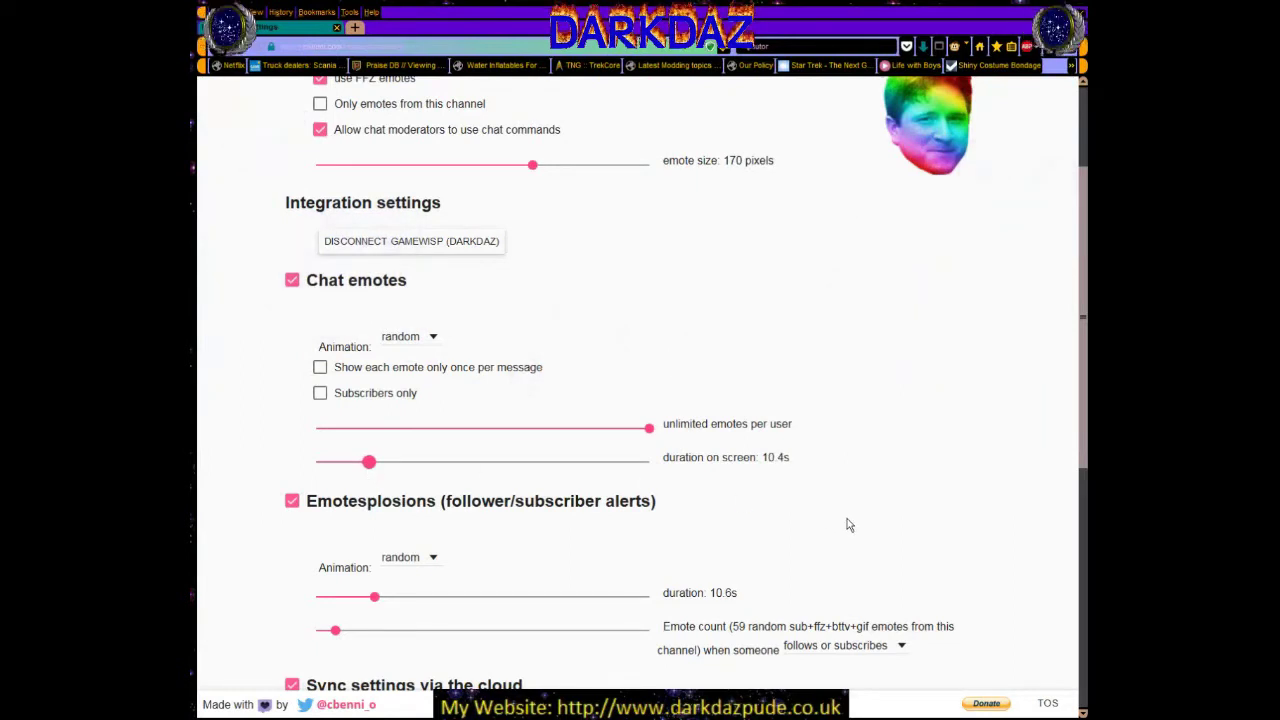